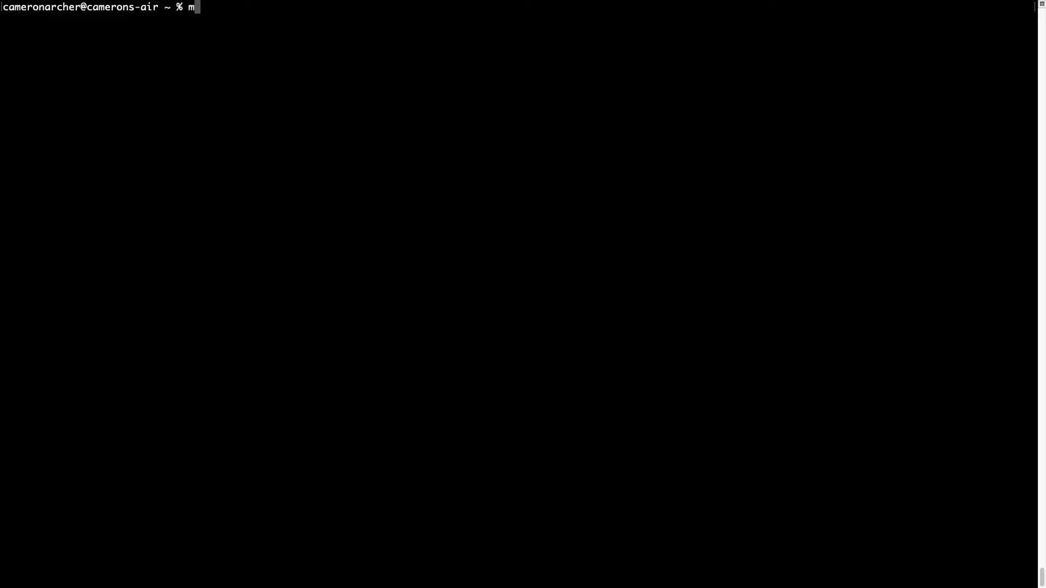
{"action": "type", "text": "kdir get_started_cli"}
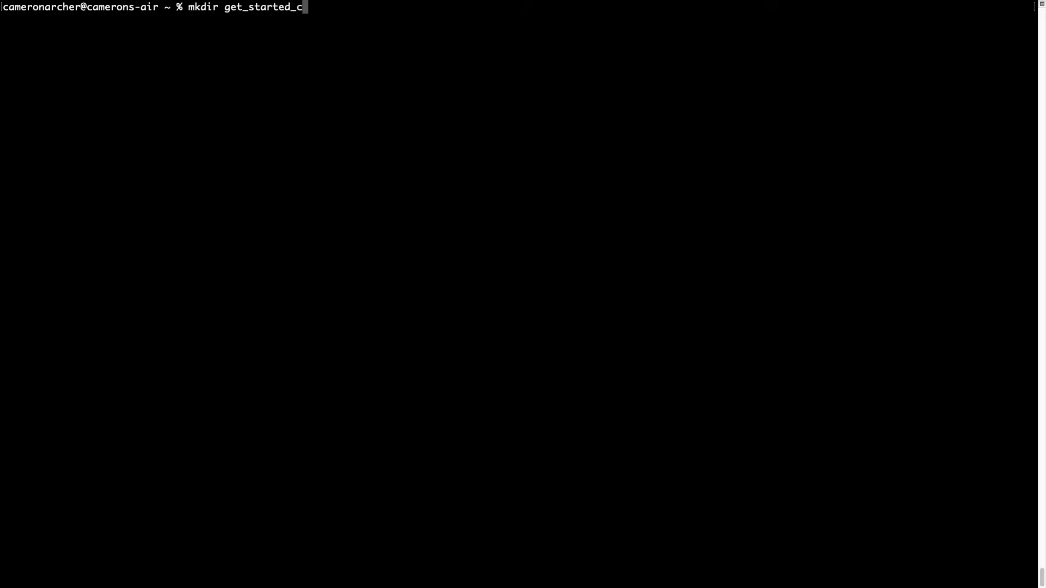
Step: Create the get_started_cli folder, move into it, and clear the screen
{"action": "key", "text": "Return"}
{"action": "type", "text": "cd get"}
{"action": "key", "text": "Tab"}
{"action": "key", "text": "Return"}
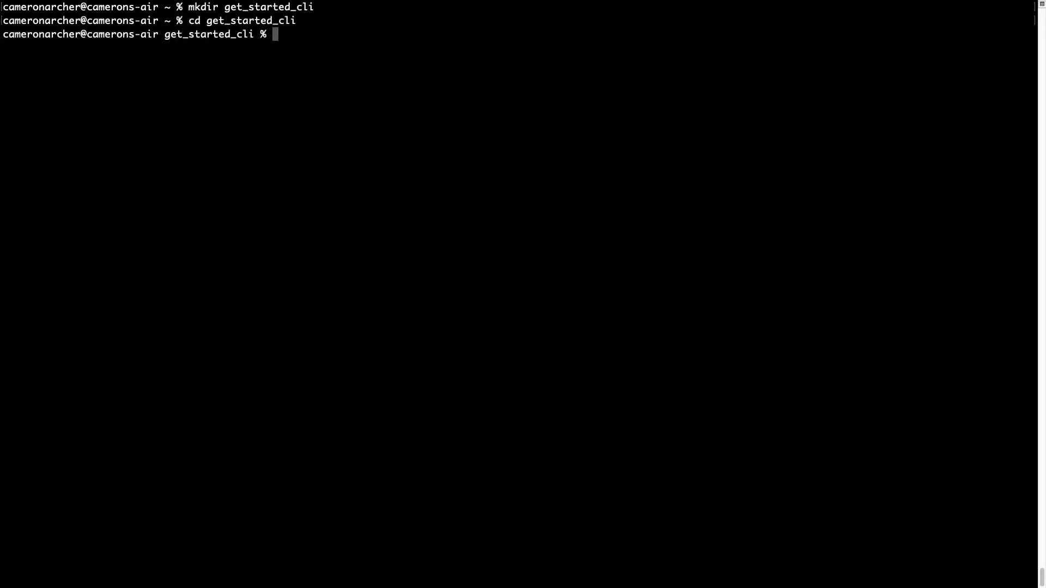
{"action": "type", "text": "clear"}
{"action": "key", "text": "Return"}
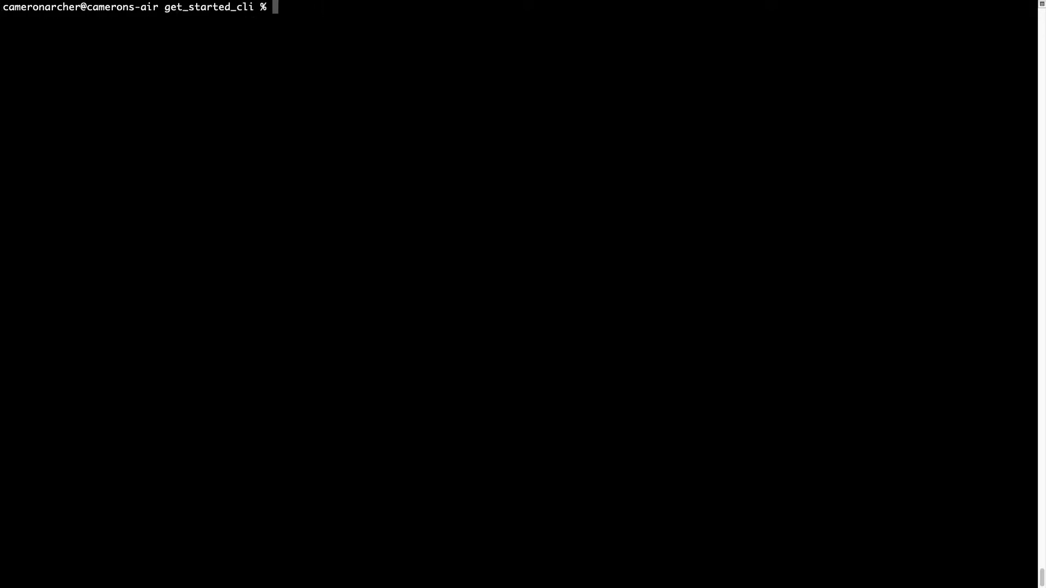
{"action": "type", "text": "python3 -mvenv .cli"}
Step: Create and activate the .cli virtual environment, then install tinybird-cli
{"action": "key", "text": "Return"}
{"action": "type", "text": ". .cli/bin/activate"}
{"action": "key", "text": "Return"}
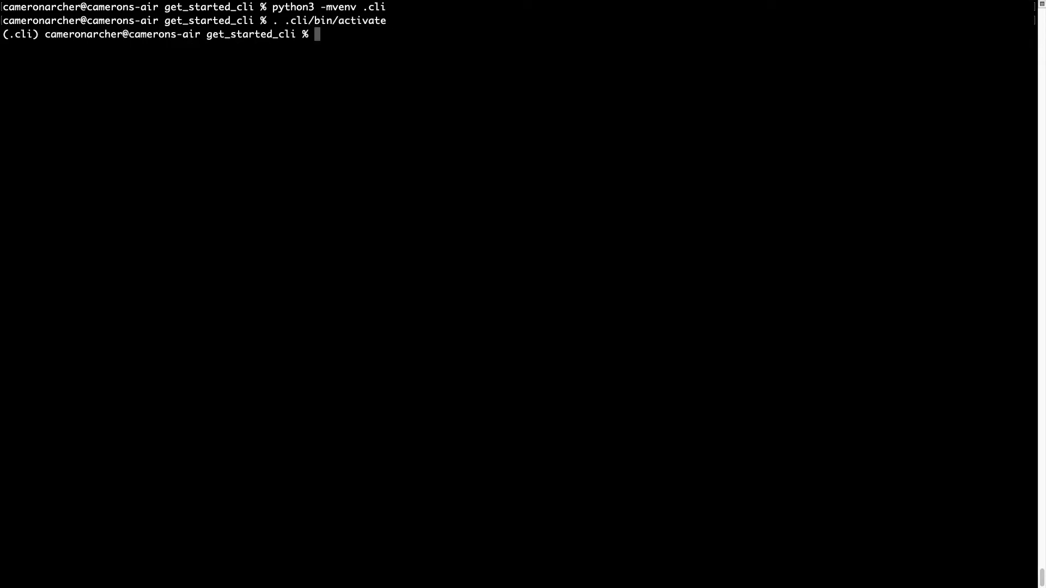
{"action": "type", "text": "clear"}
{"action": "key", "text": "Return"}
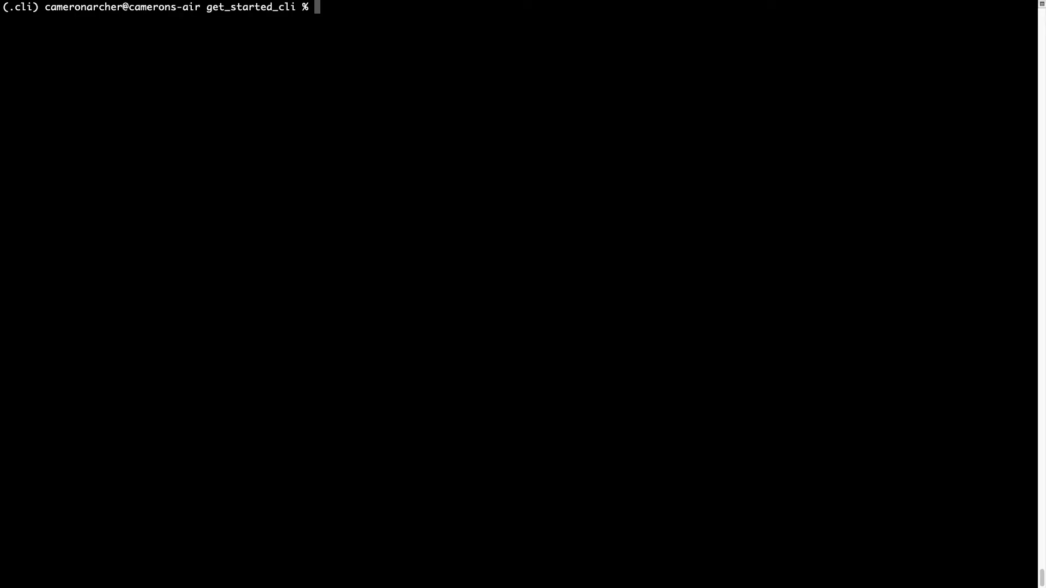
{"action": "type", "text": "pip install tinybird-cli"}
{"action": "key", "text": "Return"}
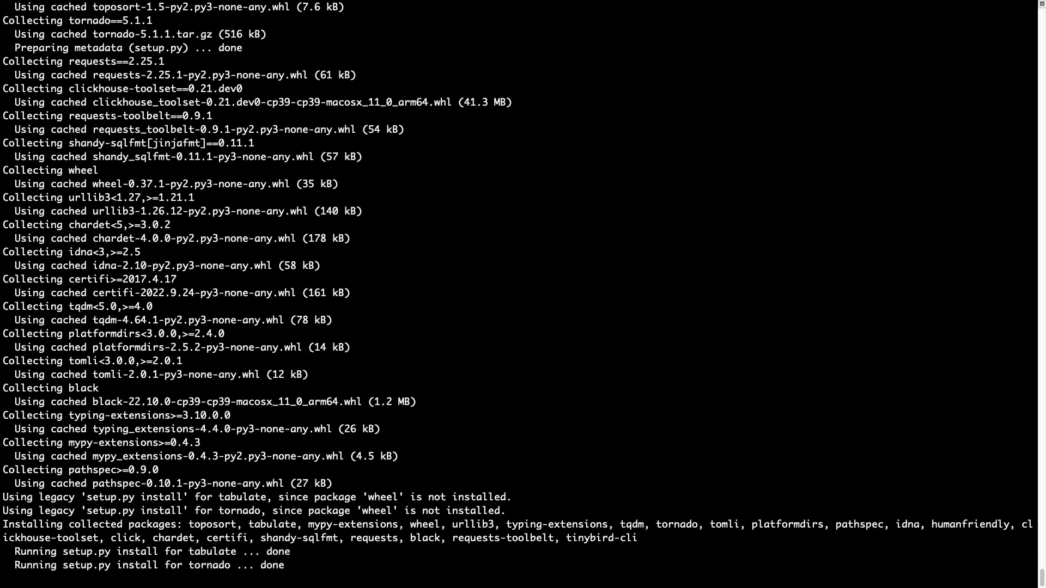
{"action": "type", "text": "clear"}
Step: Show the tb --help and tb auth --help output, clearing the screen between them
{"action": "key", "text": "Return"}
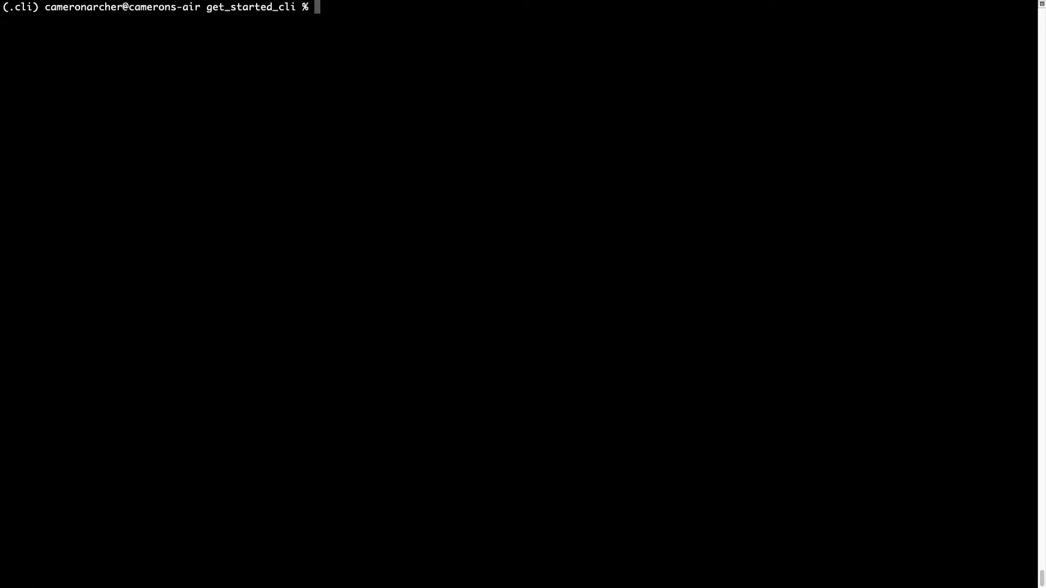
{"action": "type", "text": "tb --help"}
{"action": "key", "text": "Return"}
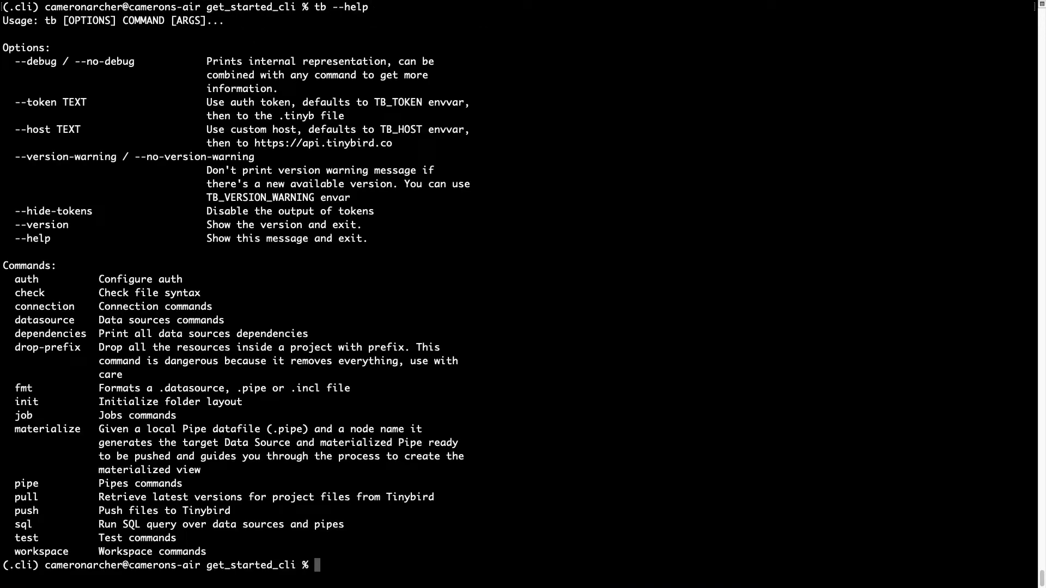
{"action": "type", "text": "clear"}
{"action": "key", "text": "Return"}
{"action": "type", "text": "tb auth --help"}
{"action": "key", "text": "Return"}
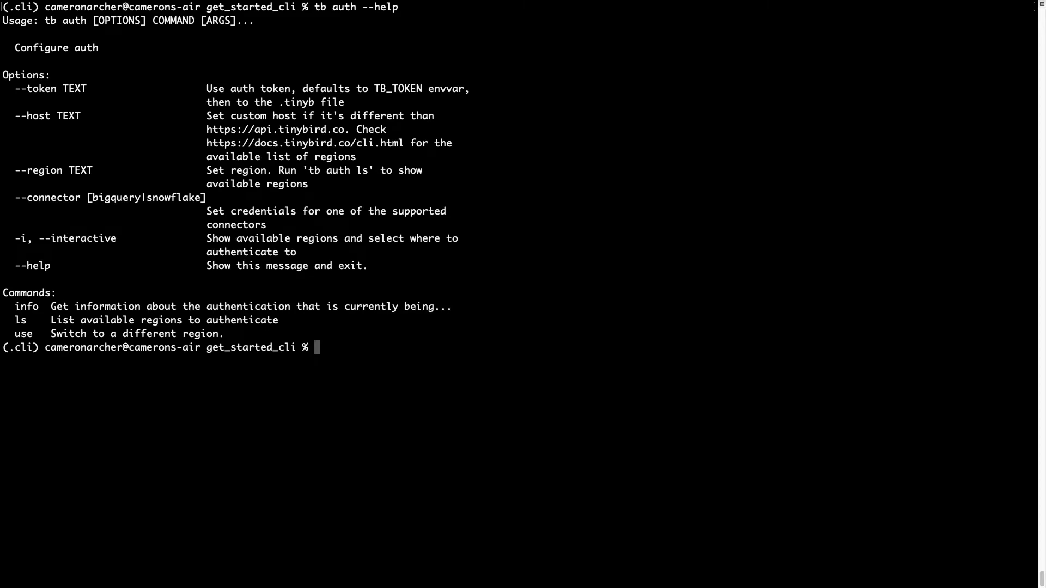
{"action": "key", "text": "ctrl+l"}
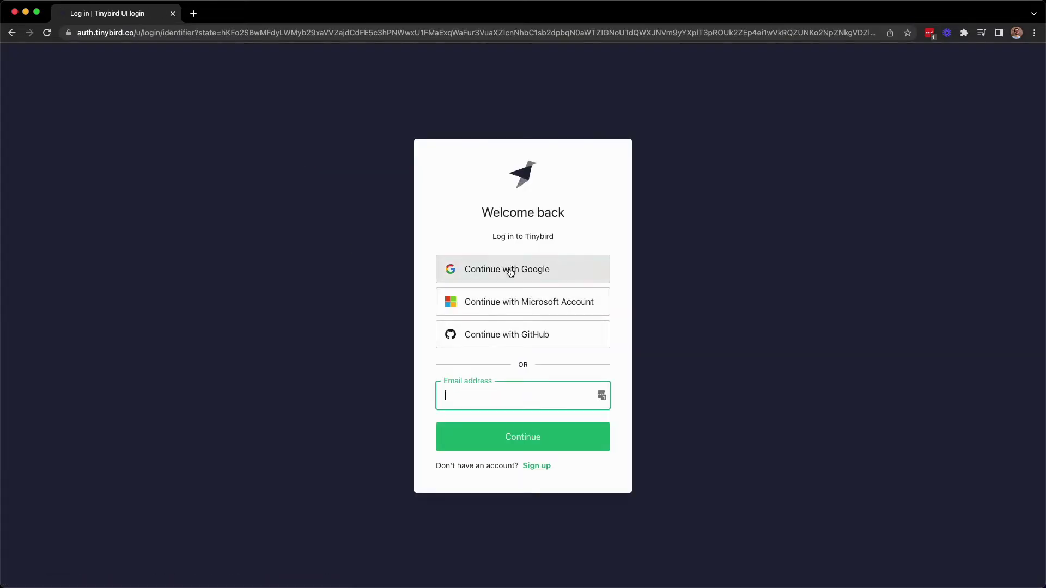
Step: Sign in to Tinybird with Google on US-East and copy the user's admin token
{"action": "left_click", "coordinate": [509, 270]}
{"action": "left_click", "coordinate": [491, 323]}
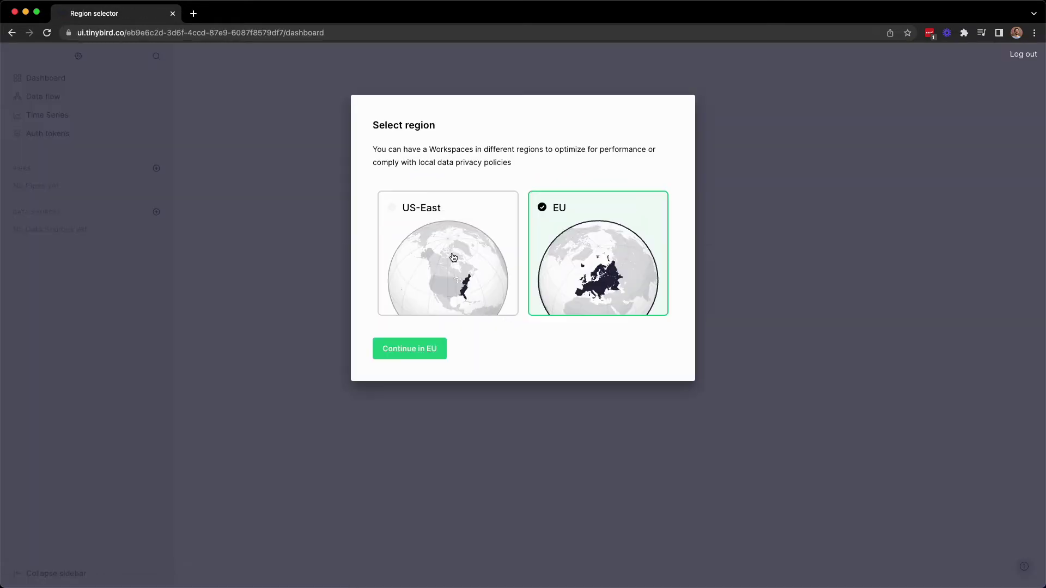
{"action": "left_click", "coordinate": [454, 260]}
{"action": "left_click", "coordinate": [425, 350]}
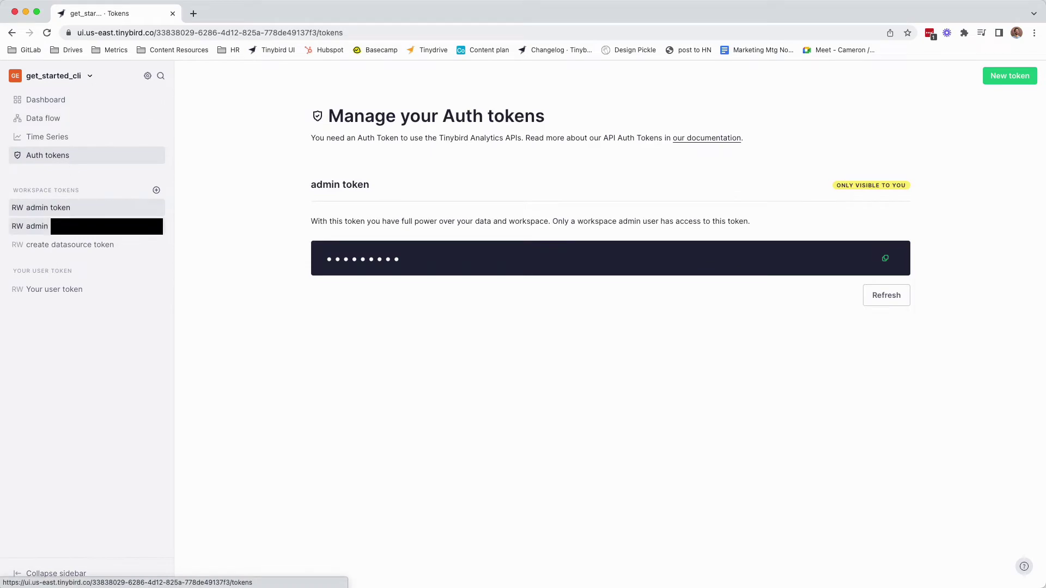
{"action": "left_click", "coordinate": [32, 226]}
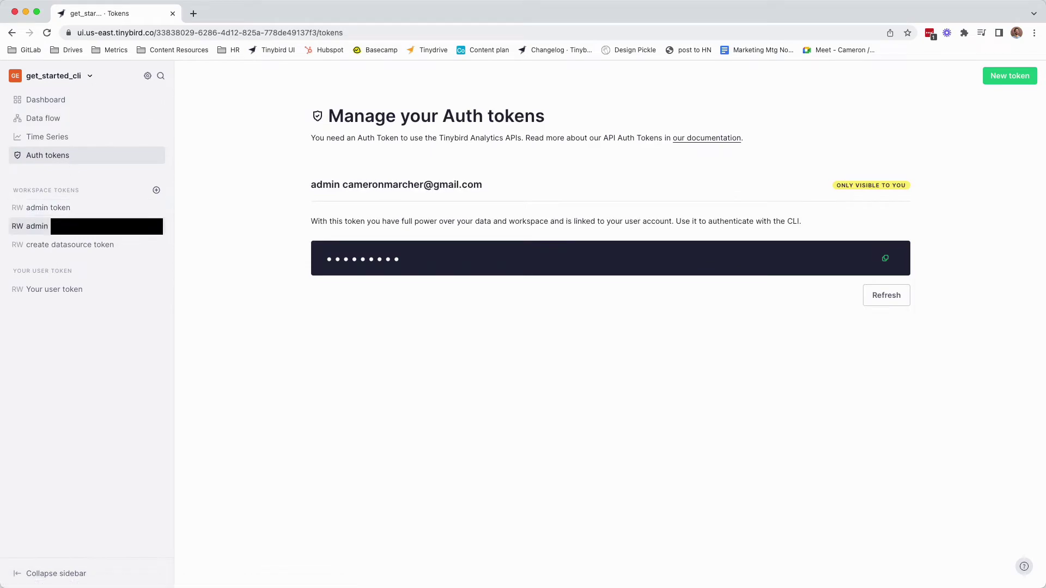
{"action": "left_click", "coordinate": [884, 258]}
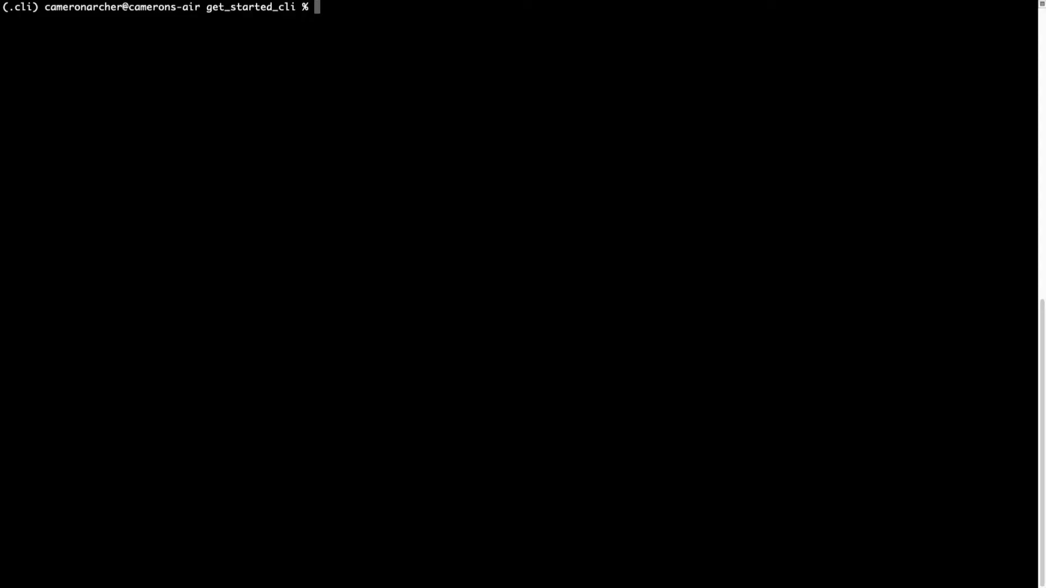
{"action": "type", "text": "tb auth"}
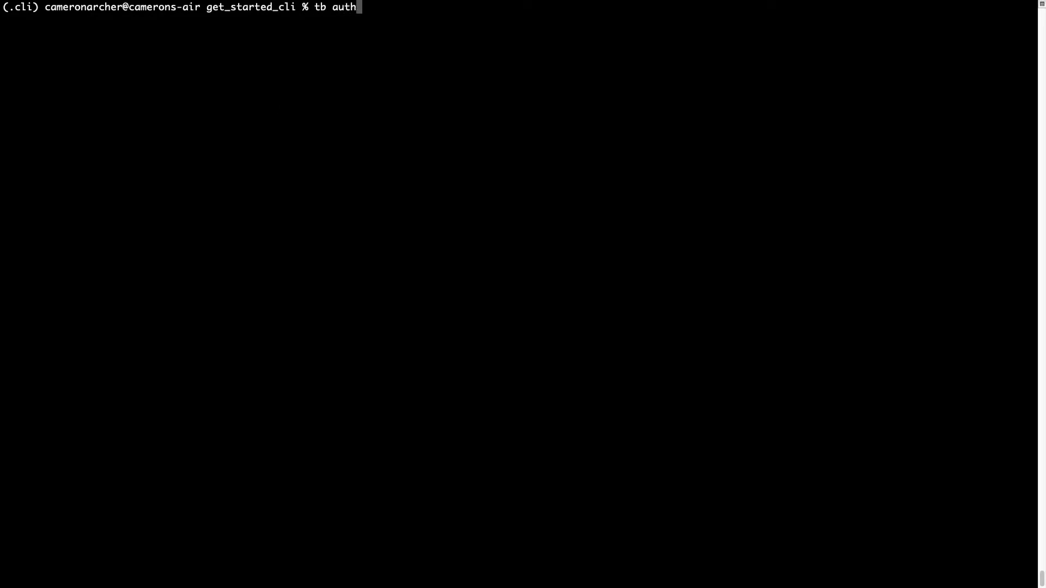
Step: Authenticate tb with the admin token, run tb init, and list the new folders with ls -all
{"action": "key", "text": "Return"}
{"action": "key", "text": "Return"}
{"action": "type", "text": "tb auth --token"}
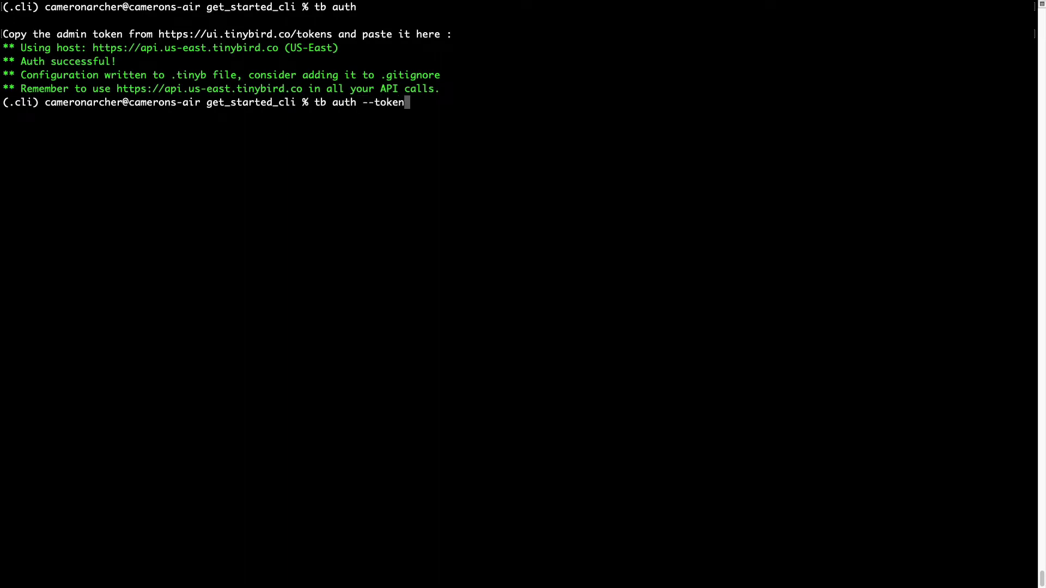
{"action": "key", "text": "ctrl+u"}
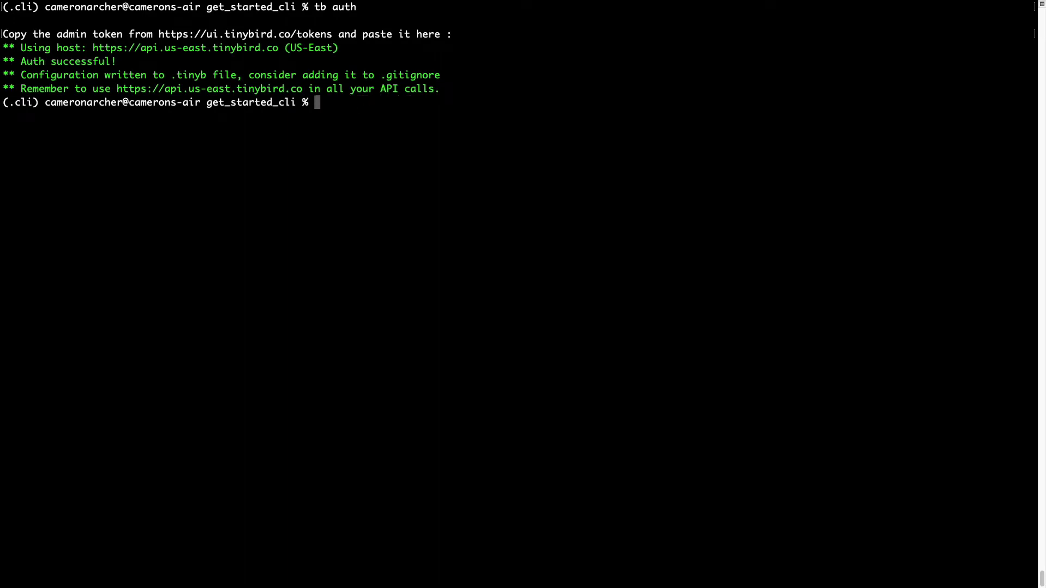
{"action": "type", "text": "tb init"}
{"action": "key", "text": "Return"}
{"action": "type", "text": "ls -all"}
{"action": "key", "text": "Return"}
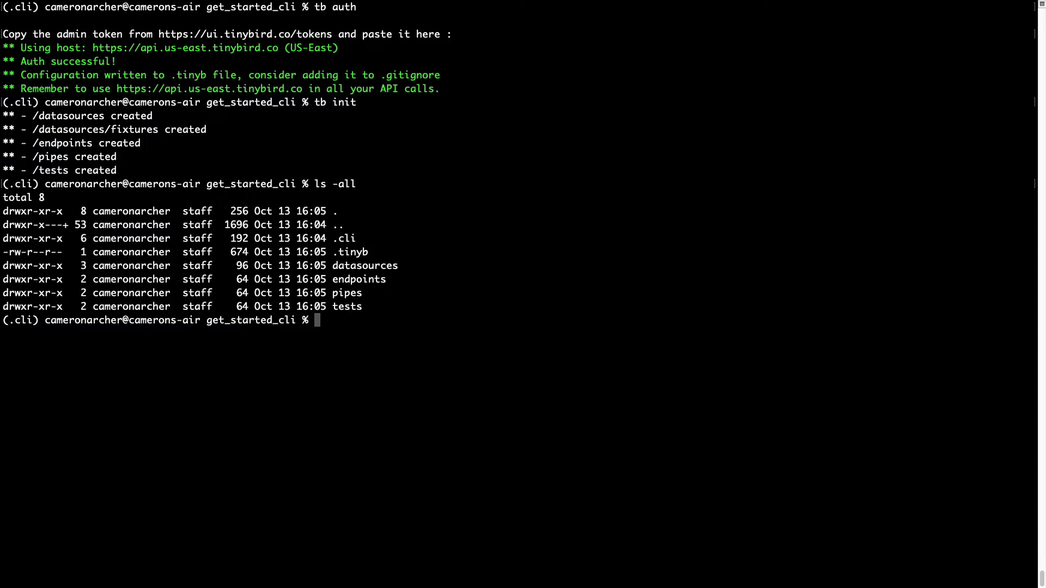
{"action": "type", "text": "vim .gitignore"}
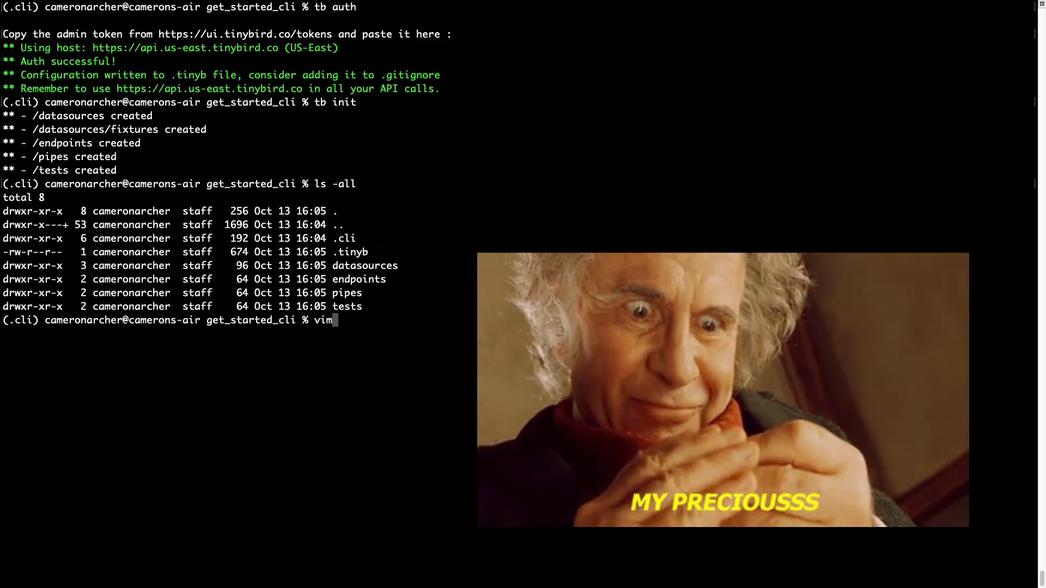
Step: Save .tinyb into a new .gitignore with vim, then show tb pull --help
{"action": "key", "text": "Return"}
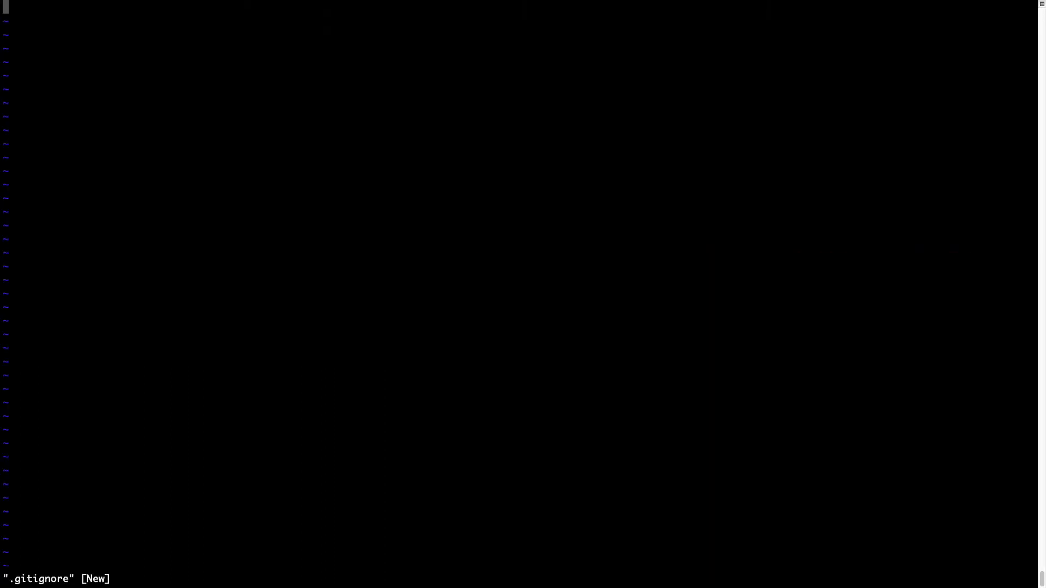
{"action": "type", "text": "i.tinyb"}
{"action": "key", "text": "Escape"}
{"action": "type", "text": ":wq"}
{"action": "key", "text": "Return"}
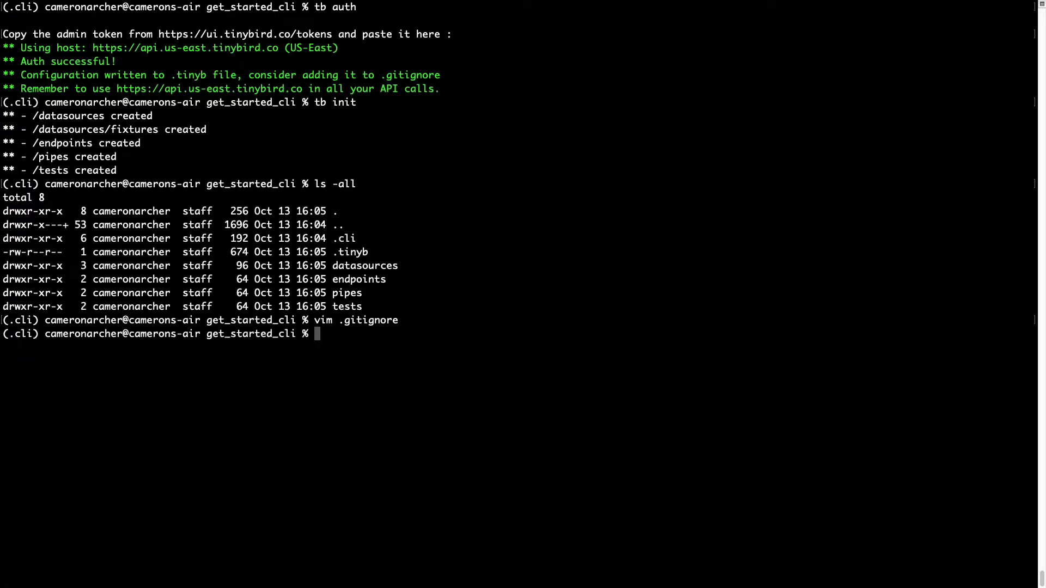
{"action": "type", "text": "clear"}
{"action": "key", "text": "Return"}
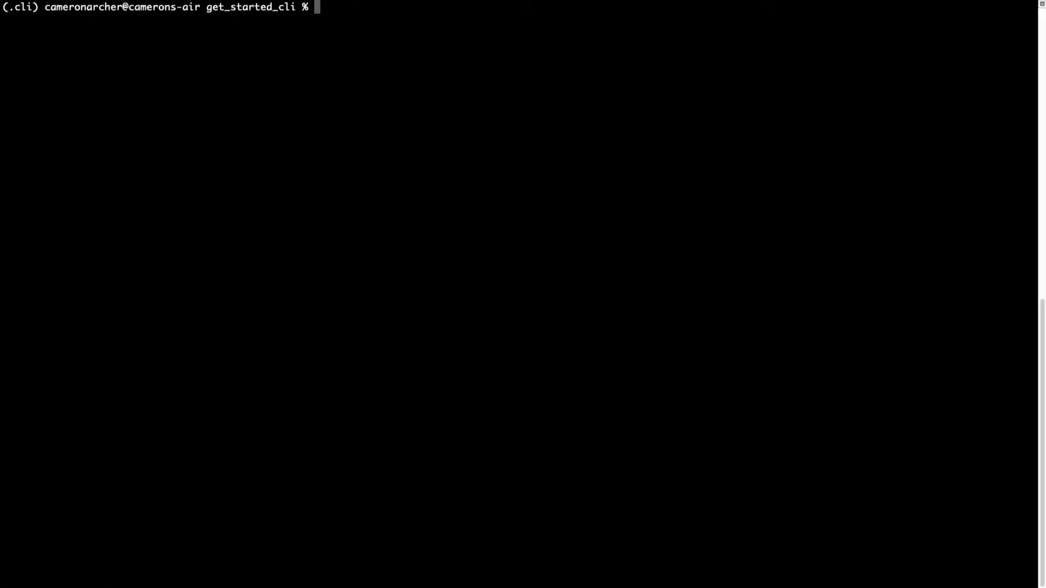
{"action": "type", "text": "tb pull --help"}
{"action": "key", "text": "Return"}
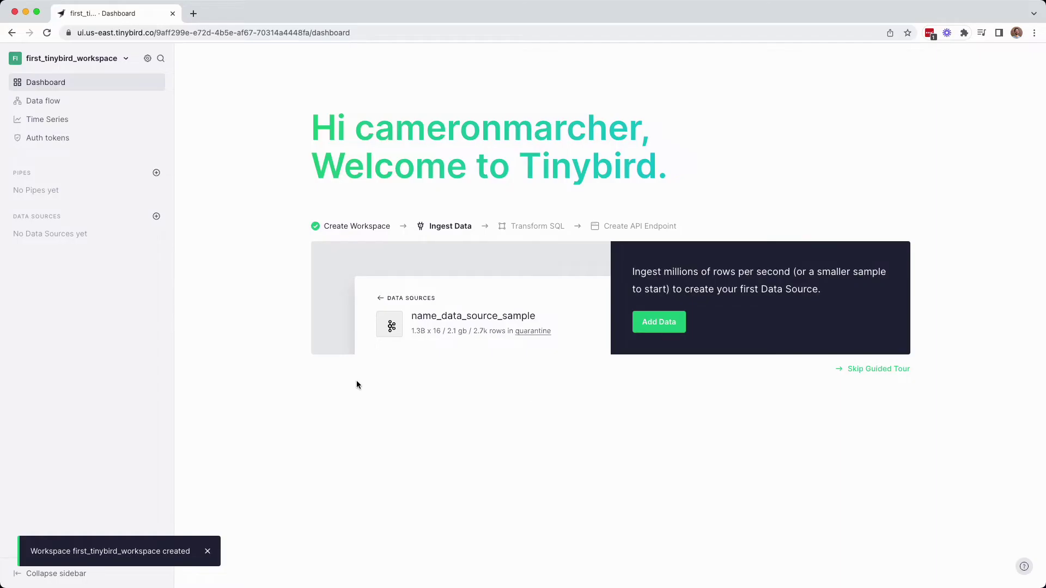
Step: Run the Remote URL curl snippet to ingest stock_prices_1M.csv, then open new_data_source
{"action": "left_click", "coordinate": [156, 217]}
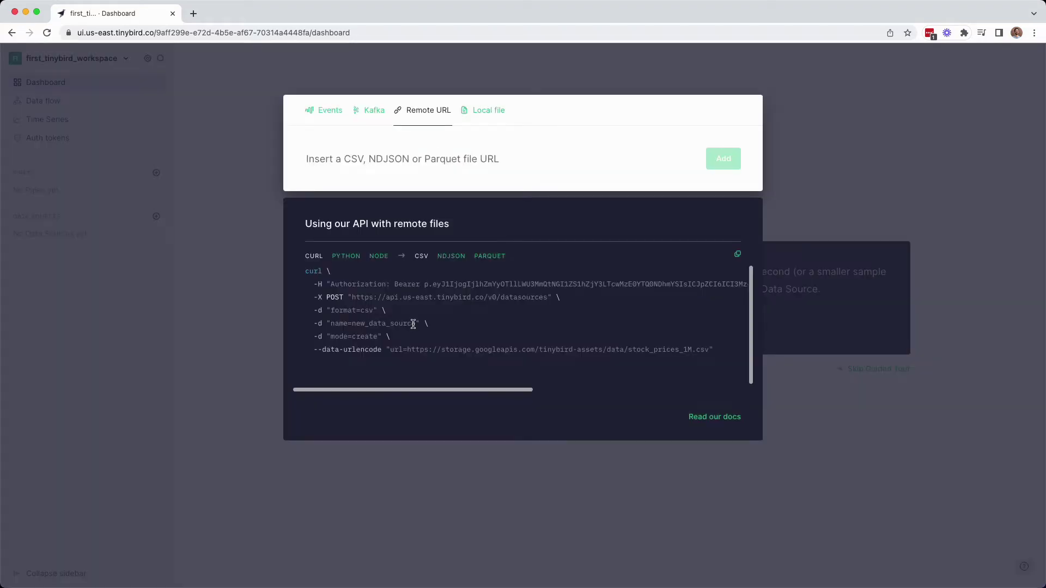
{"action": "left_click", "coordinate": [737, 254]}
{"action": "key", "text": "super+v"}
{"action": "key", "text": "Return"}
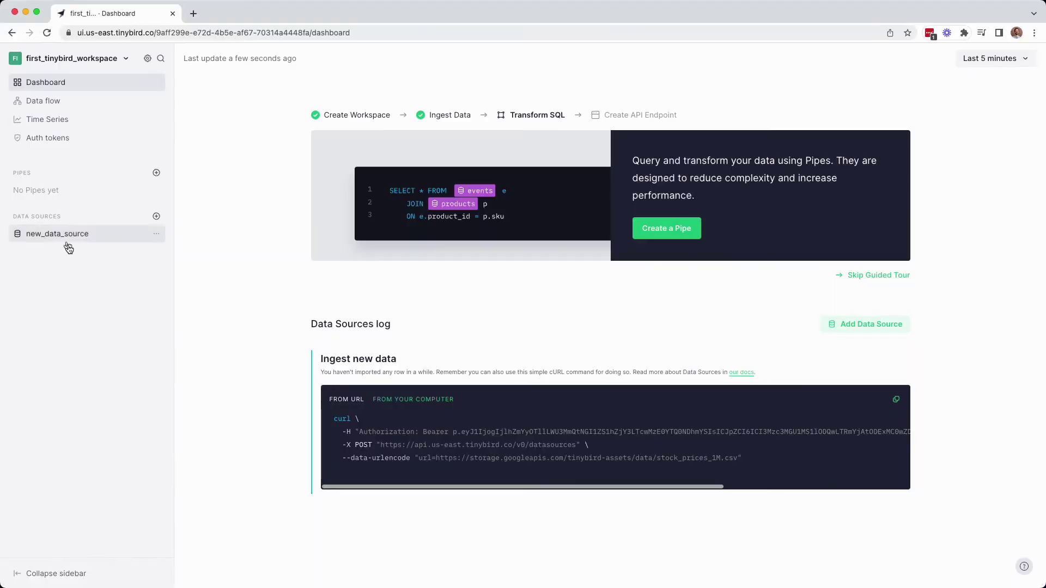
{"action": "left_click", "coordinate": [68, 236]}
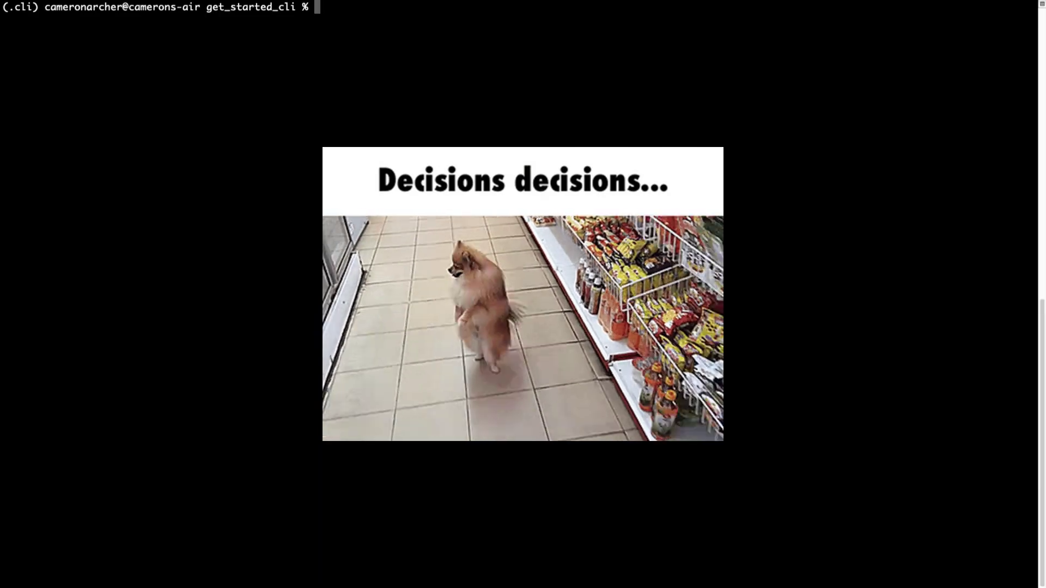
{"action": "type", "text": "vim filename.datasource"}
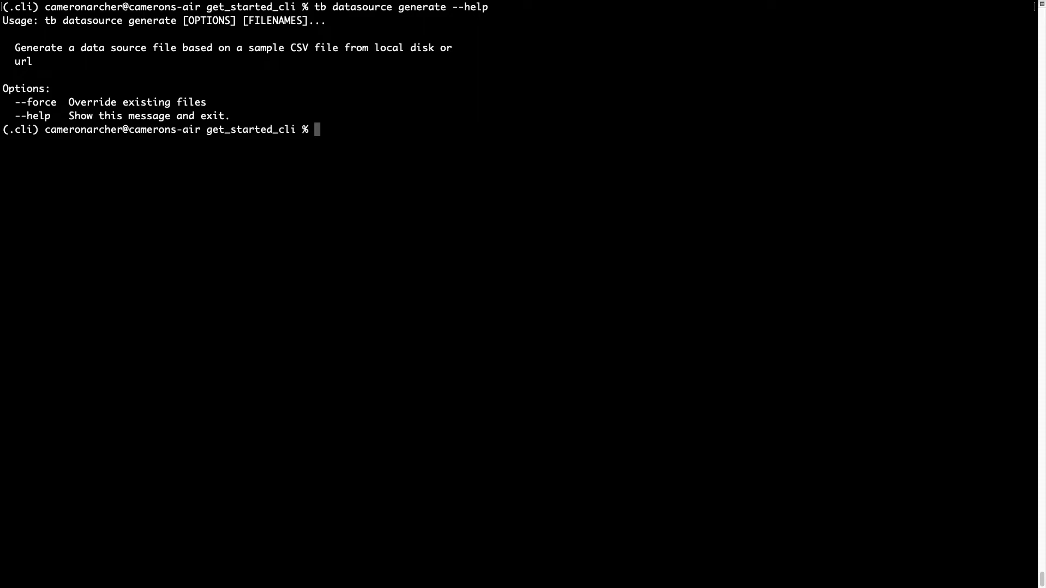
{"action": "type", "text": "clear"}
Step: Run tb datasource generate with the pasted stock_prices_1M.csv URL
{"action": "key", "text": "Return"}
{"action": "type", "text": "tb datasource generate"}
{"action": "key", "text": "super+v"}
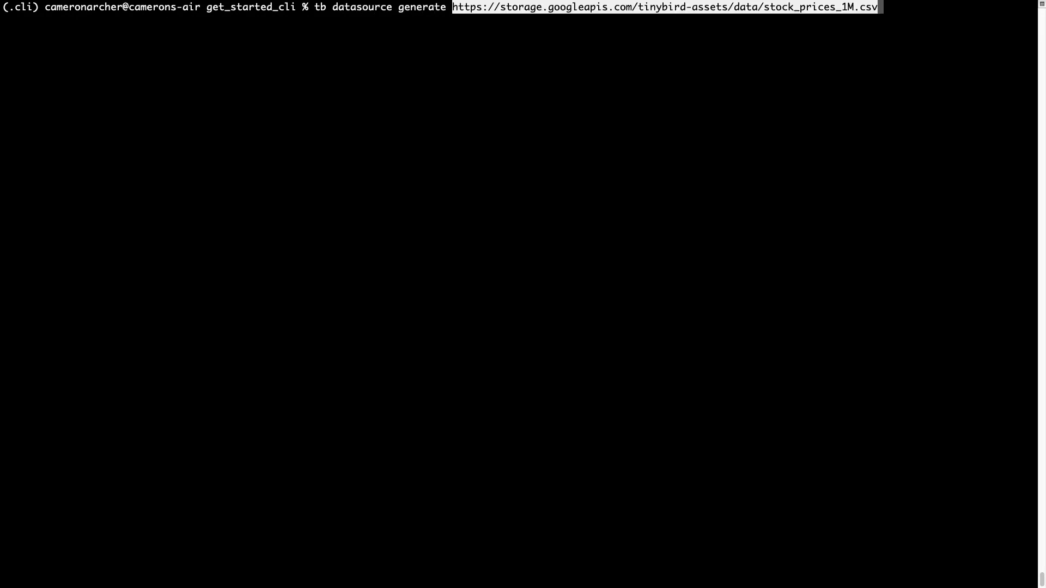
{"action": "key", "text": "Return"}
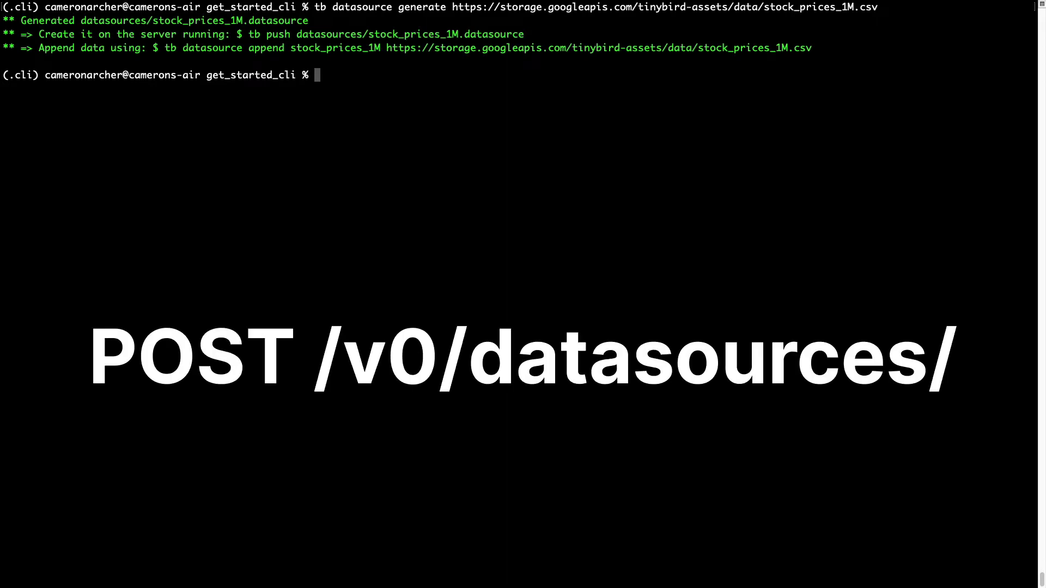
{"action": "type", "text": "cd datasources"}
Step: View stock_prices_1M.datasource's schema in vim from the datasources folder
{"action": "key", "text": "Return"}
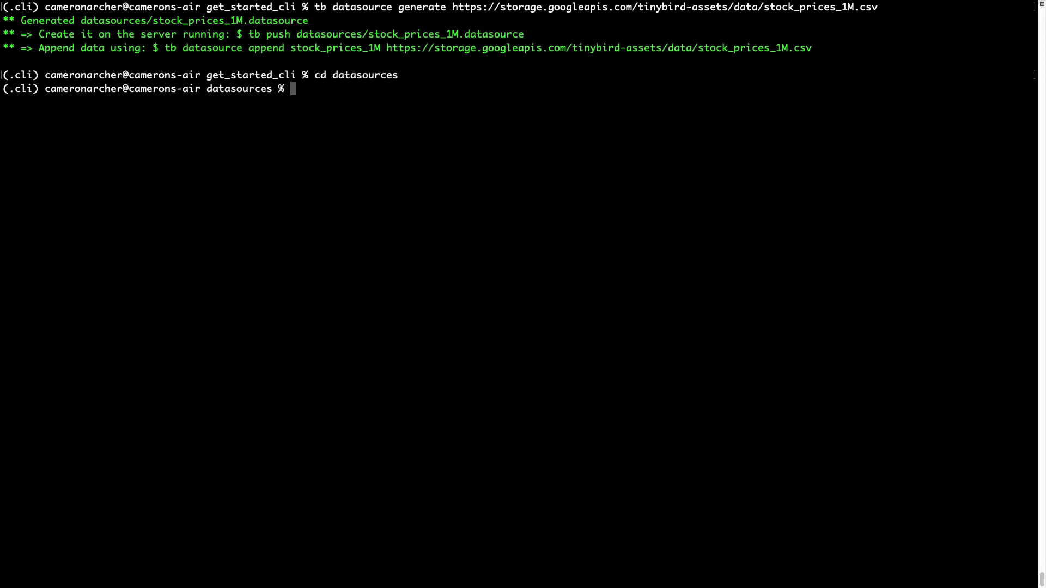
{"action": "type", "text": "ls"}
{"action": "key", "text": "Return"}
{"action": "type", "text": "vim st"}
{"action": "key", "text": "Tab"}
{"action": "key", "text": "Return"}
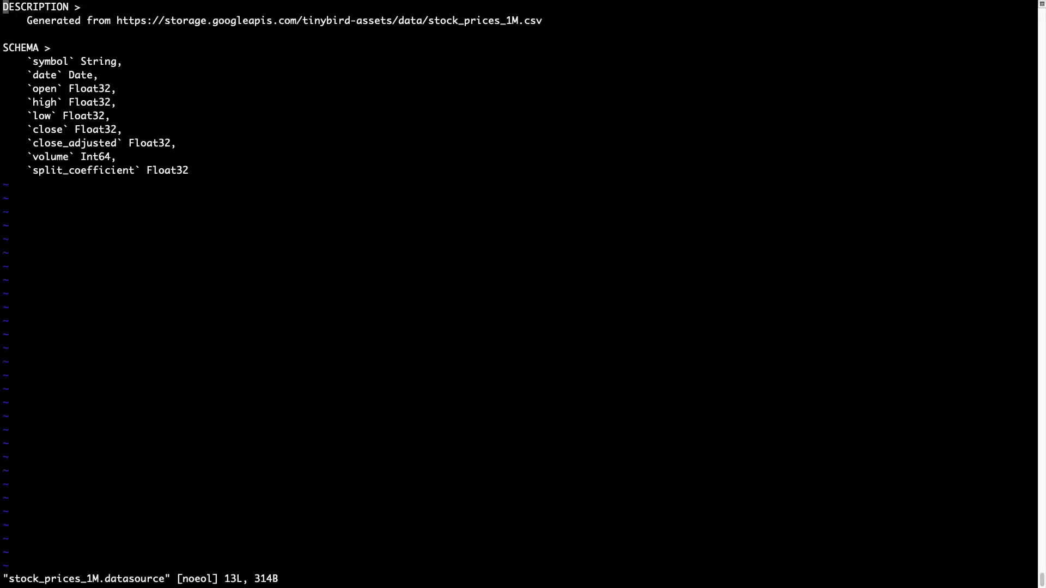
{"action": "type", "text": ":q"}
{"action": "key", "text": "Return"}
{"action": "type", "text": "cd .."}
Step: Push datasources/stock_prices_1M.datasource from the project folder, then clear the screen
{"action": "key", "text": "Return"}
{"action": "type", "text": "tb push d"}
{"action": "key", "text": "Tab"}
{"action": "type", "text": "s"}
{"action": "key", "text": "Tab"}
{"action": "key", "text": "Return"}
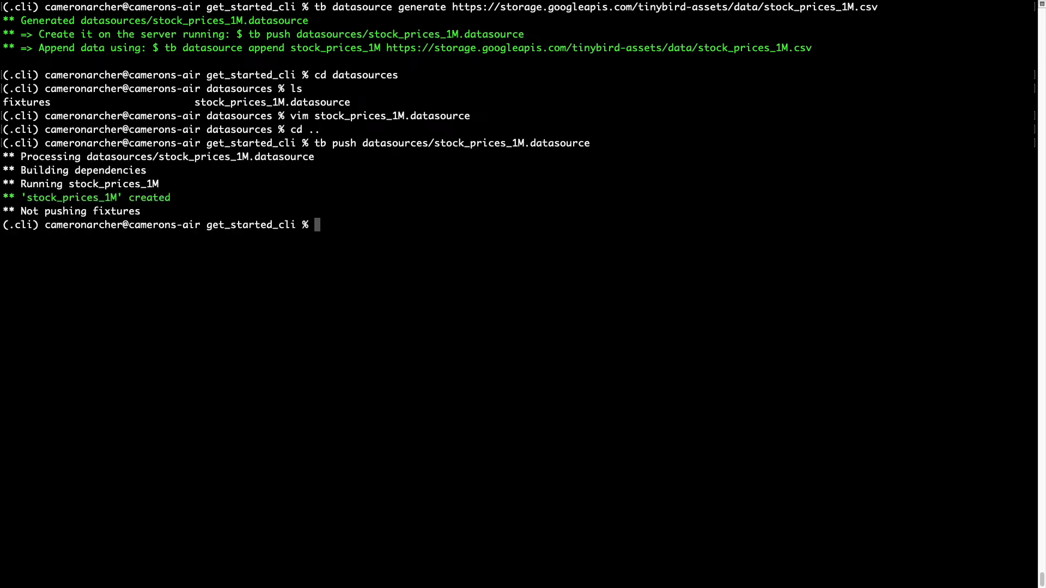
{"action": "type", "text": "clear"}
{"action": "key", "text": "Return"}
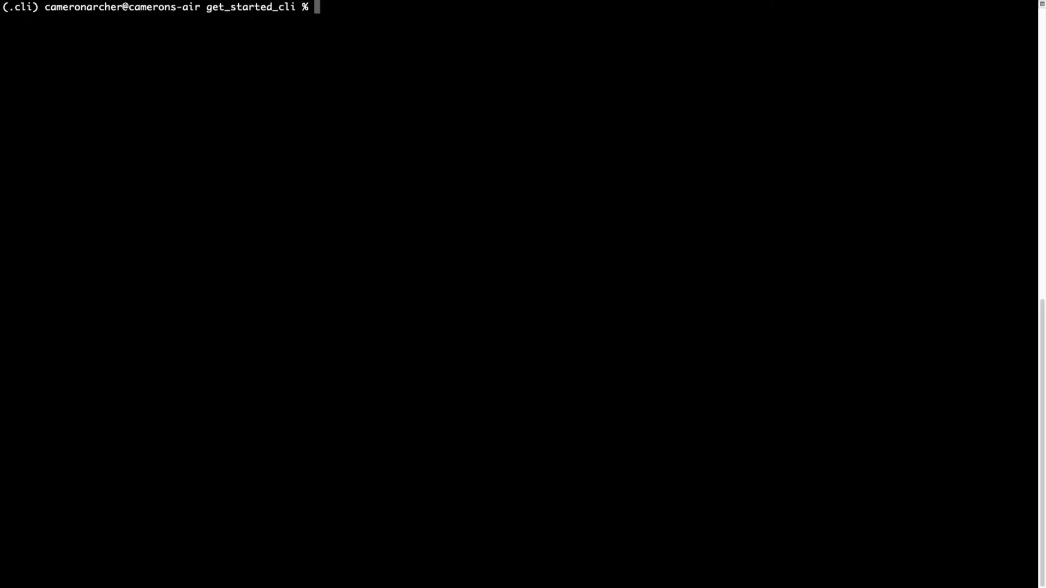
{"action": "type", "text": "tb datasource append stock_prices_1M"}
Step: Append the storage.googleapis CSV to stock_prices_1M and confirm 999,999 rows with tb sql
{"action": "key", "text": "super+v"}
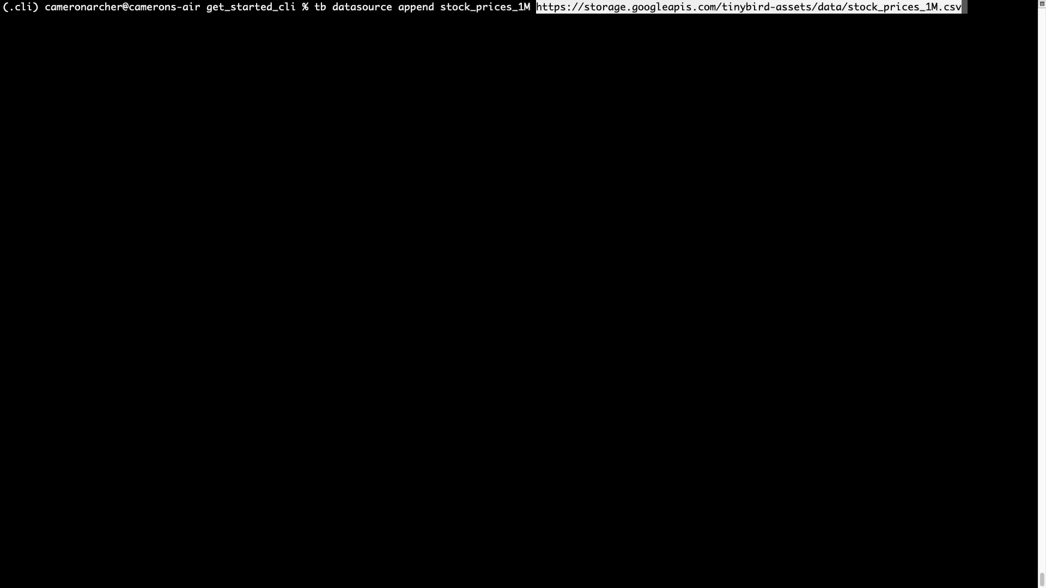
{"action": "key", "text": "Return"}
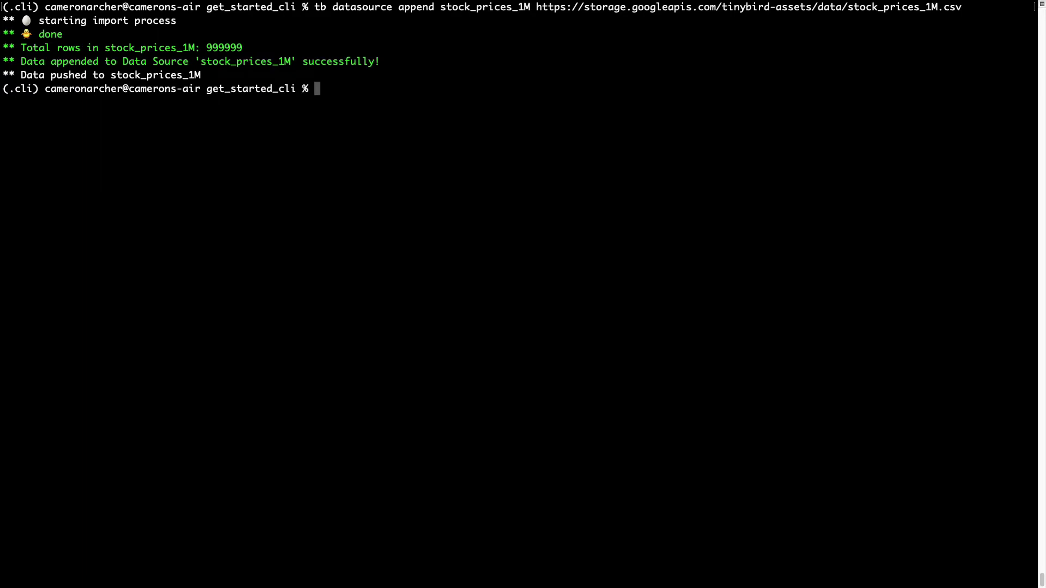
{"action": "type", "text": "tb sql \"select count() from stock_prices_1M\""}
{"action": "key", "text": "Return"}
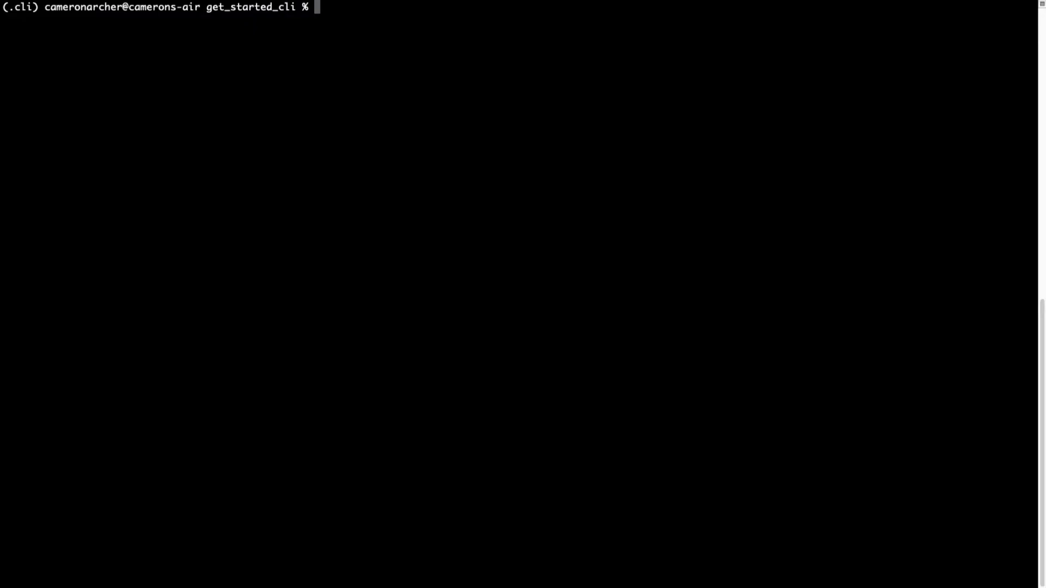
{"action": "type", "text": "tb pipe generate --help"}
Step: Show tb pipe generate help and install the Tinybird support extension into VS Code
{"action": "key", "text": "Return"}
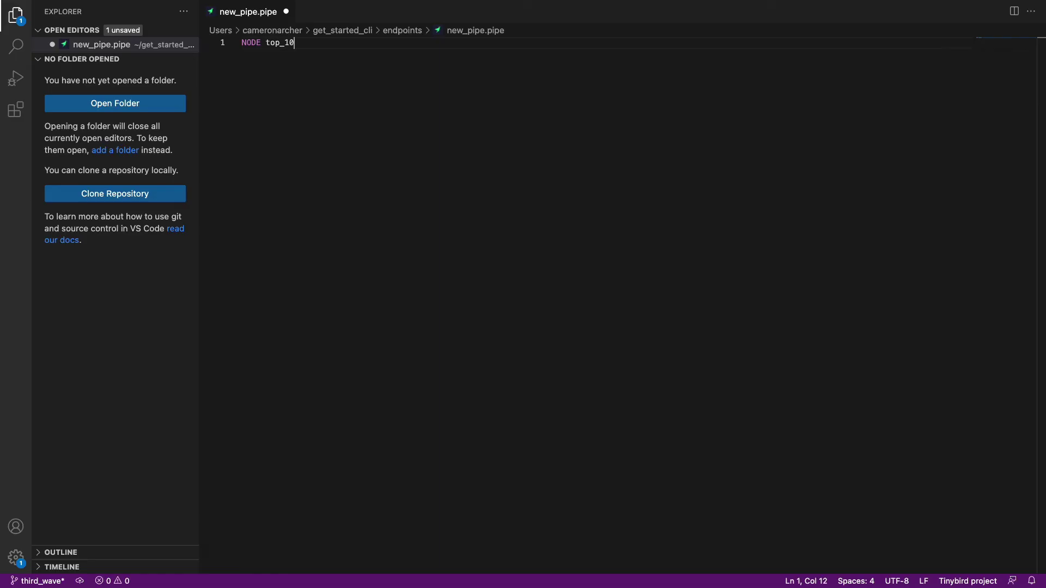
{"action": "type", "text": "_trade_volume"}
{"action": "key", "text": "Return"}
{"action": "type", "text": "DE"}
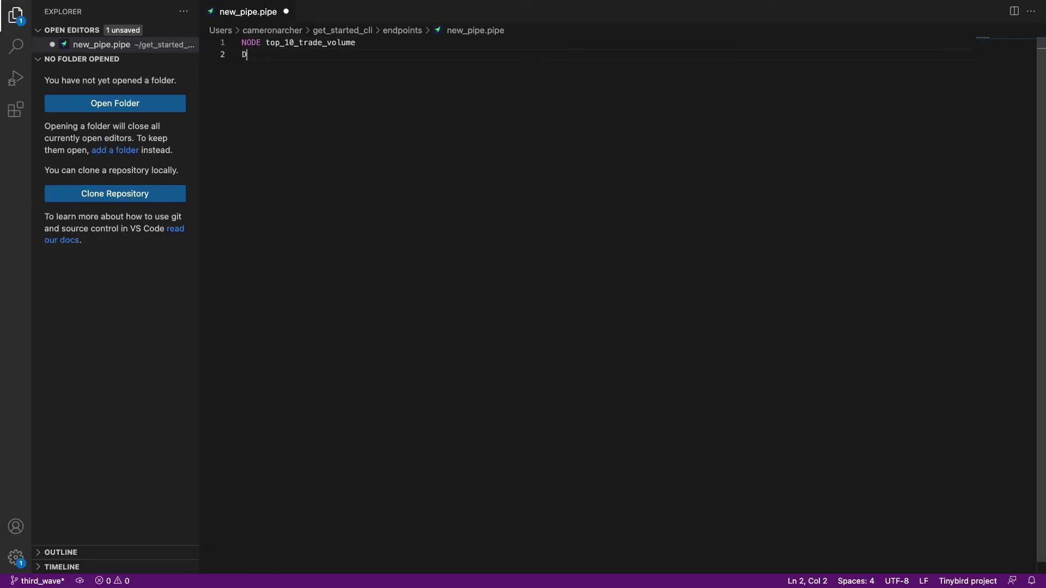
{"action": "type", "text": "SCRIPTION >Get the top 10 stocks by volu"}
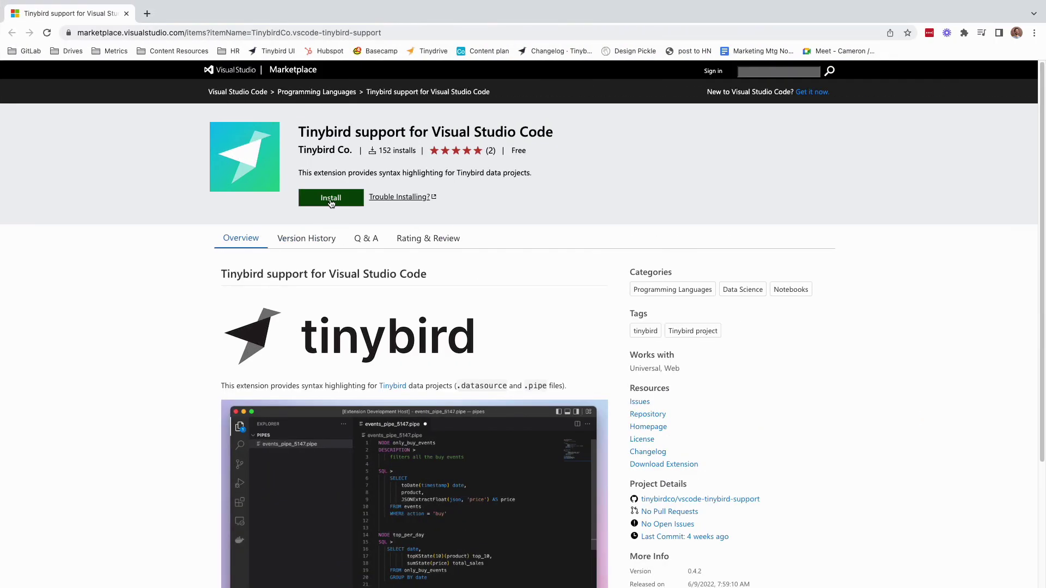
{"action": "left_click", "coordinate": [330, 198]}
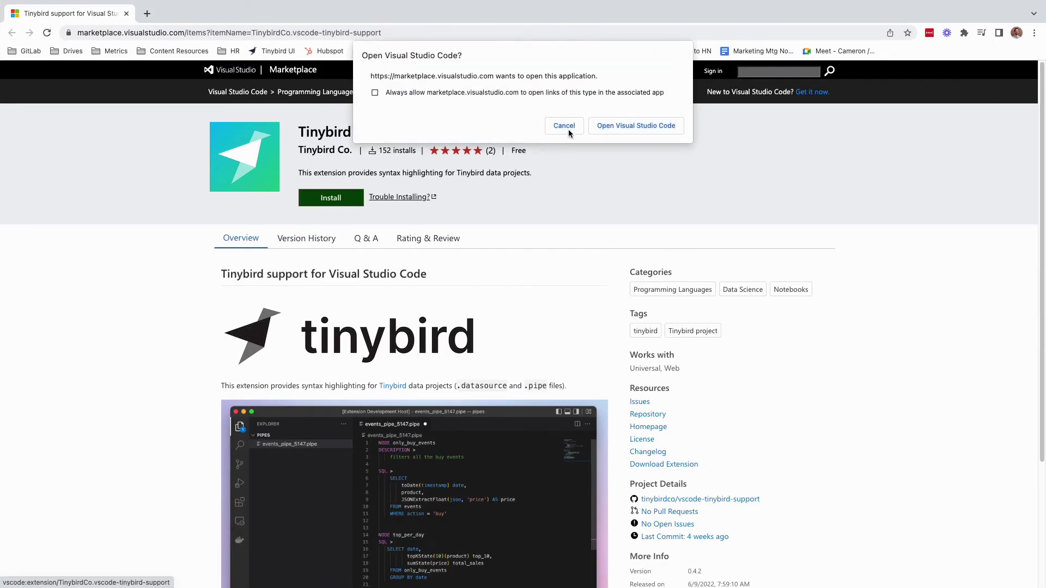
{"action": "left_click", "coordinate": [605, 125]}
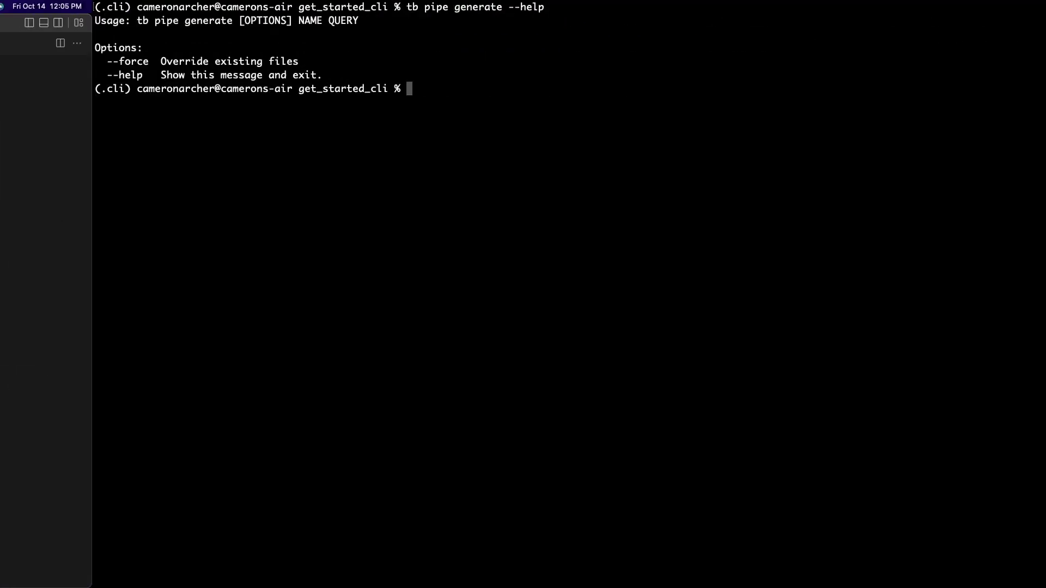
{"action": "type", "text": "c"}
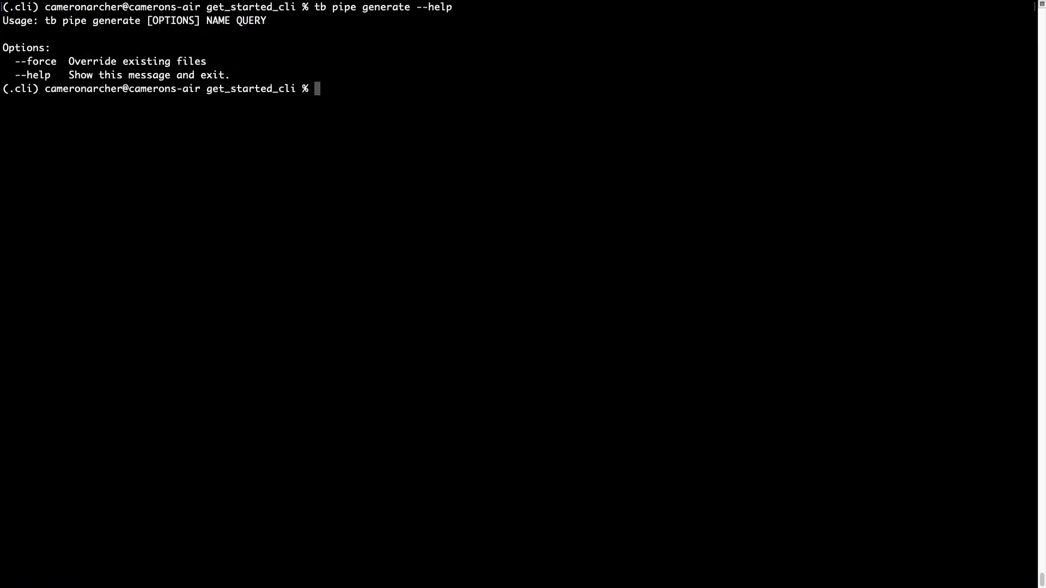
{"action": "type", "text": "d endpoints"}
Step: In the endpoints folder, create an empty new_pipe.pipe and open it in VS Code
{"action": "key", "text": "Return"}
{"action": "type", "text": "touch new_pipe.pipe"}
{"action": "key", "text": "Return"}
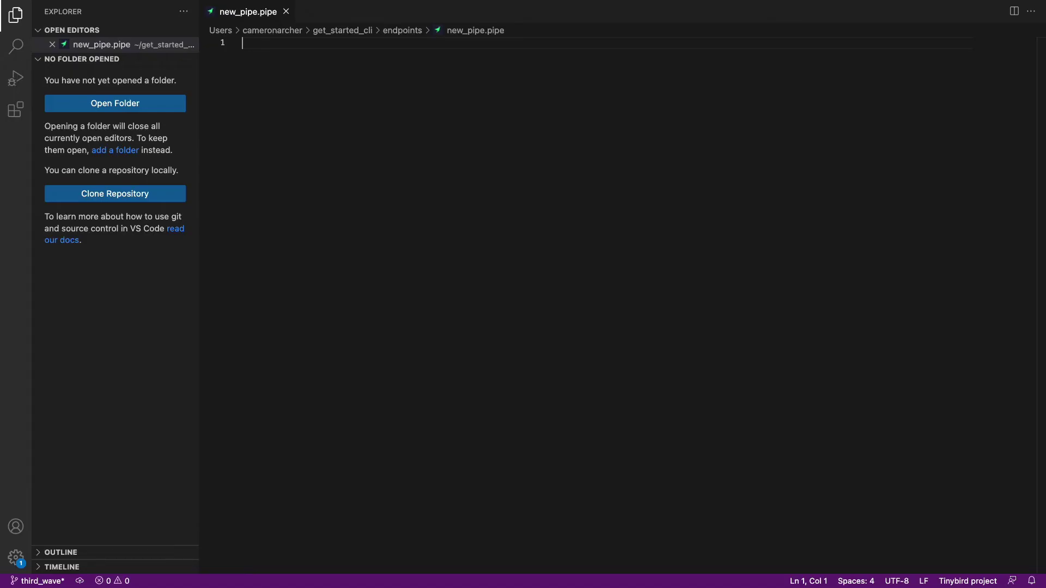
{"action": "type", "text": "NODE top_10_trade_volume"}
Step: Add the top_10_trade_volume node with its description and SQL query
{"action": "key", "text": "ctrl+v"}
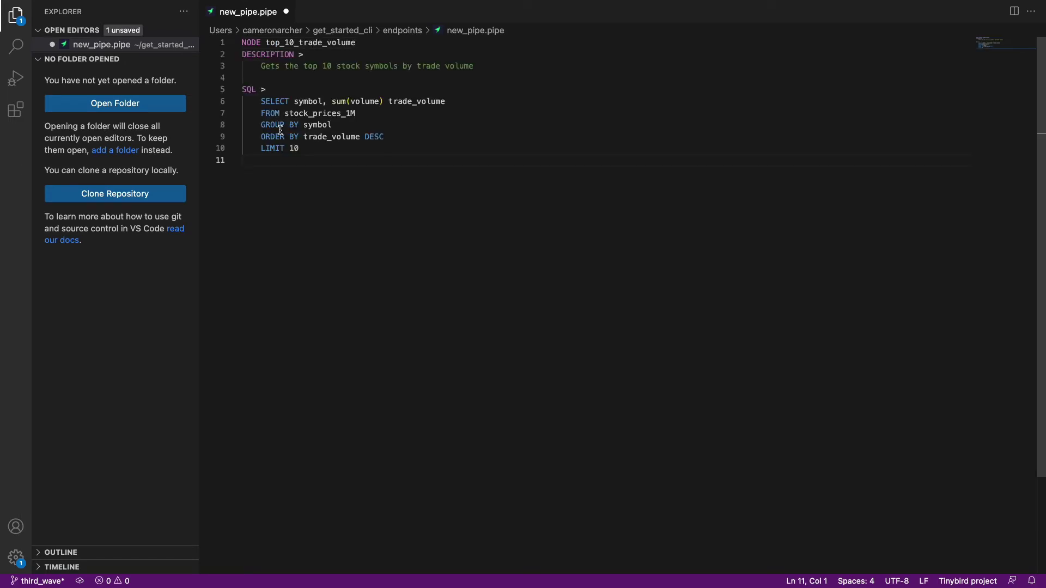
{"action": "key", "text": "Return"}
{"action": "type", "text": "NODE endpoint"}
{"action": "key", "text": "Return"}
{"action": "type", "text": "DESCRIPTION >"}
{"action": "key", "text": "Return"}
{"action": "type", "text": "Gets the highest price of the top 10 stocks for a selected year"}
{"action": "key", "text": "Return"}
{"action": "key", "text": "Return"}
{"action": "type", "text": "SQL >"}
Step: Add the endpoint node's SQL for top stocks' highest yearly prices and save the pipe
{"action": "key", "text": "Return"}
{"action": "key", "text": "ctrl+v"}
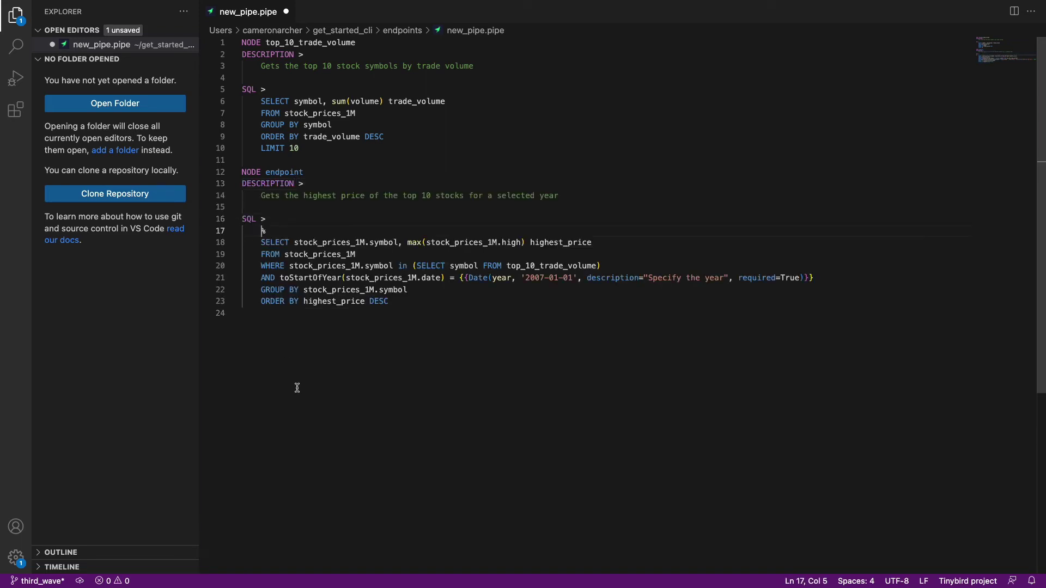
{"action": "left_click", "coordinate": [398, 303]}
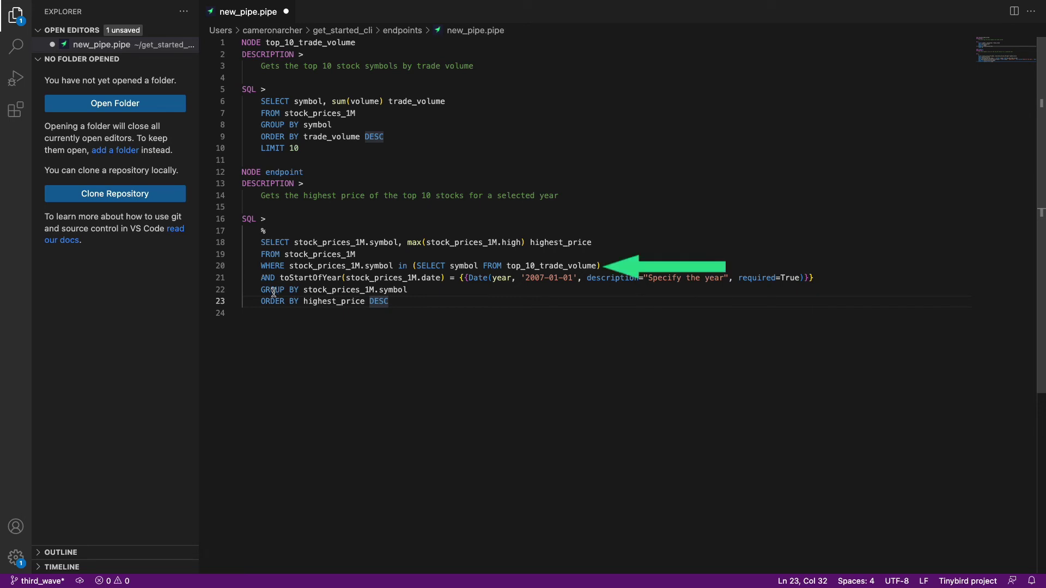
{"action": "key", "text": "ctrl+s"}
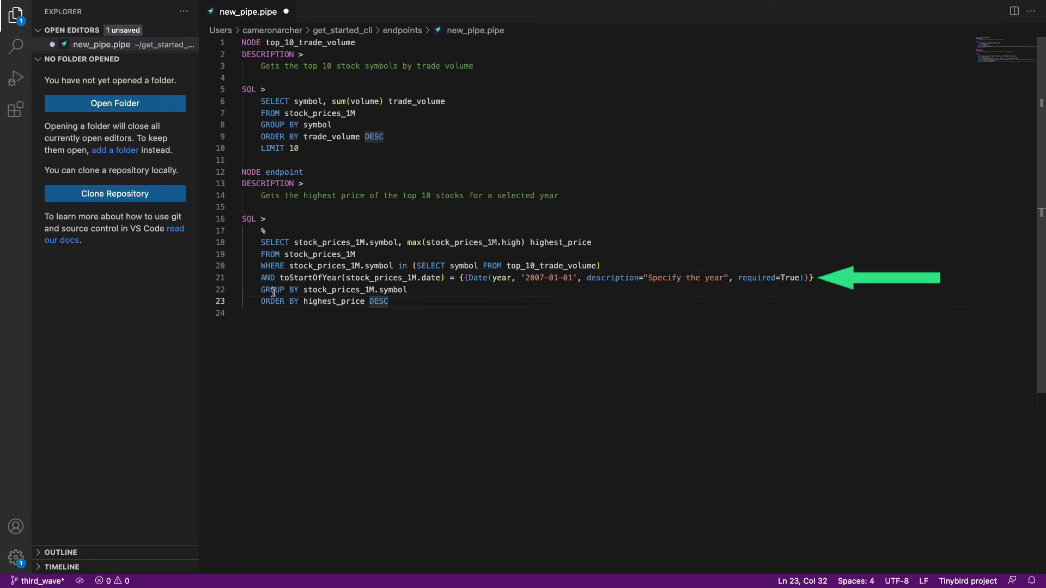
{"action": "key", "text": "ctrl+s"}
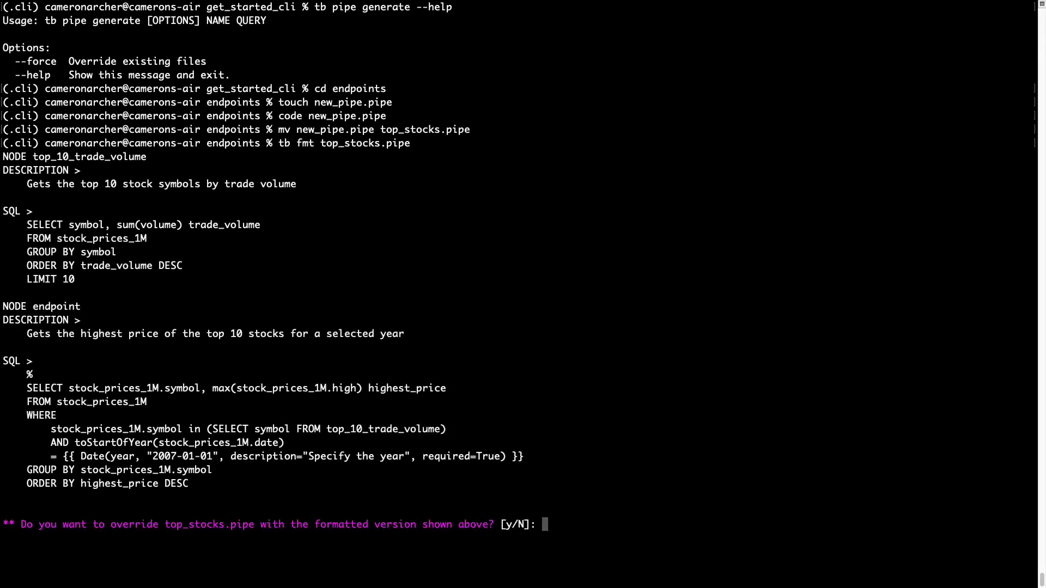
{"action": "type", "text": "y"}
Step: Format top_stocks.pipe with tb fmt, return to the project root, and inspect the top_stocks read token
{"action": "key", "text": "Return"}
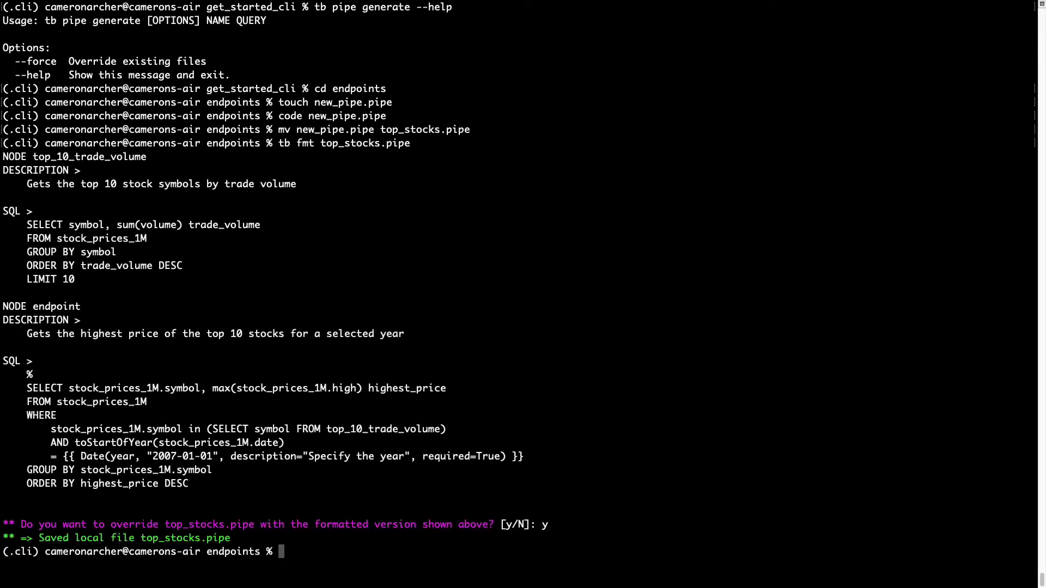
{"action": "type", "text": "cd .."}
{"action": "key", "text": "Return"}
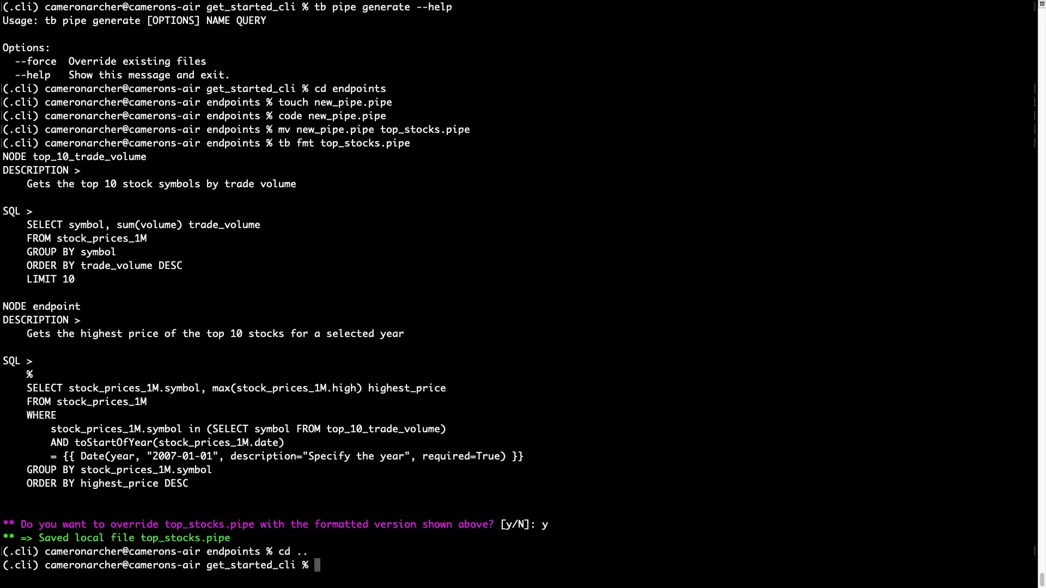
{"action": "type", "text": "tb push endpoints/top_stocks.pipe"}
{"action": "key", "text": "Return"}
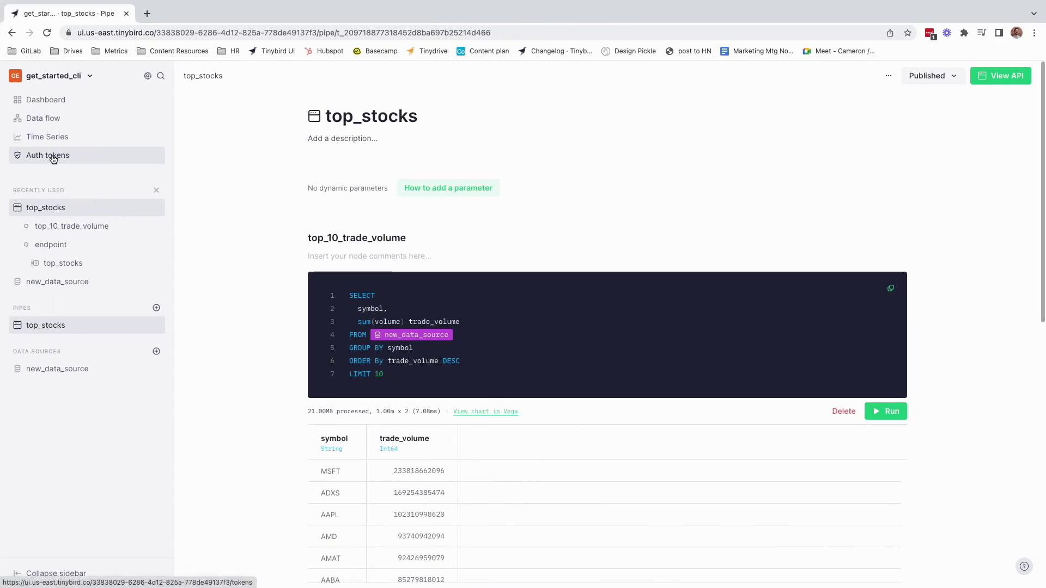
{"action": "left_click", "coordinate": [54, 155]}
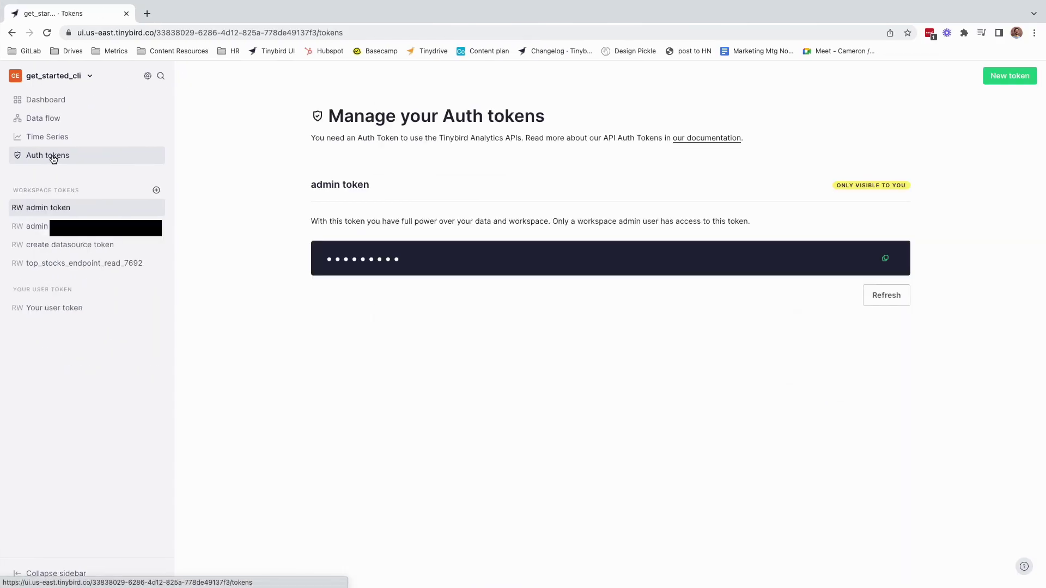
{"action": "left_click", "coordinate": [86, 266]}
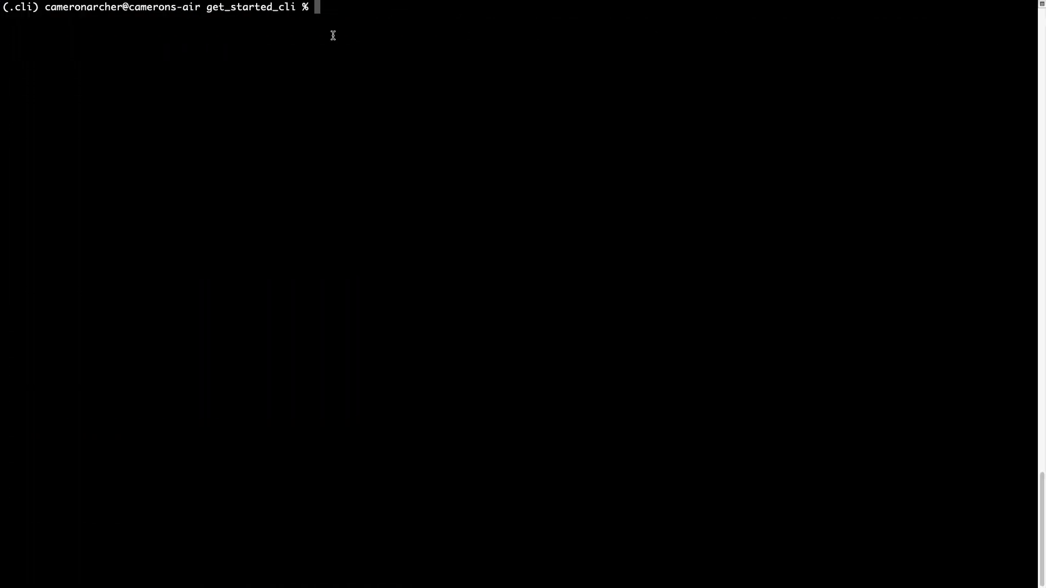
{"action": "type", "text": "tb push e"}
Step: Force-push endpoints/top_stocks.pipe and print the top_stocks read token
{"action": "key", "text": "Tab"}
{"action": "type", "text": "t"}
{"action": "key", "text": "Tab"}
{"action": "type", "text": "--force"}
{"action": "key", "text": "Return"}
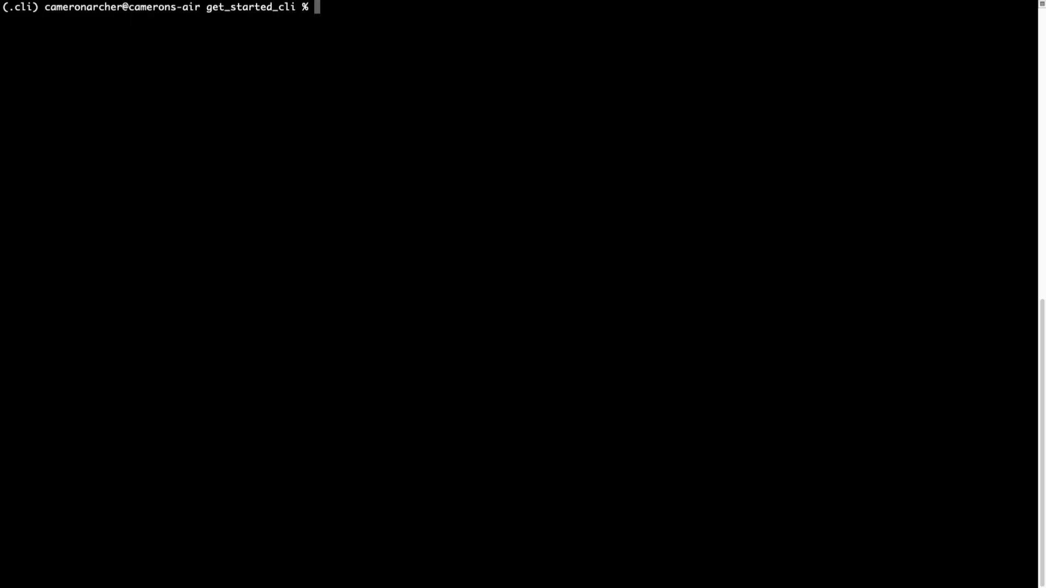
{"action": "type", "text": "tb pipe token_read top_stocks"}
{"action": "key", "text": "Return"}
Step: Copy the token and curl the top_stocks endpoint with year=2007-01-01
{"action": "triple_click", "coordinate": [406, 23]}
{"action": "right_click", "coordinate": [406, 23]}
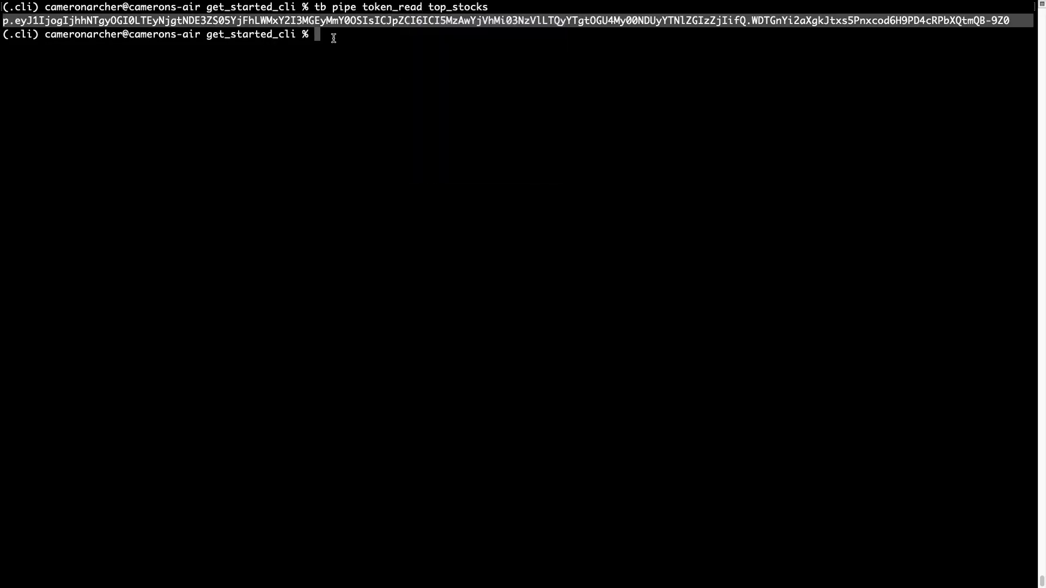
{"action": "left_click", "coordinate": [420, 87]}
{"action": "left_click", "coordinate": [334, 38]}
{"action": "type", "text": "curl -G --compressed -H 'Authorization: Bearer"}
{"action": "key", "text": "super+v"}
{"action": "type", "text": "'"}
{"action": "key", "text": "super+v"}
{"action": "type", "text": "-d 'year=2007-01-01'"}
{"action": "key", "text": "Return"}
{"action": "scroll", "coordinate": [385, 329], "scroll_direction": "up", "scroll_amount": 5}
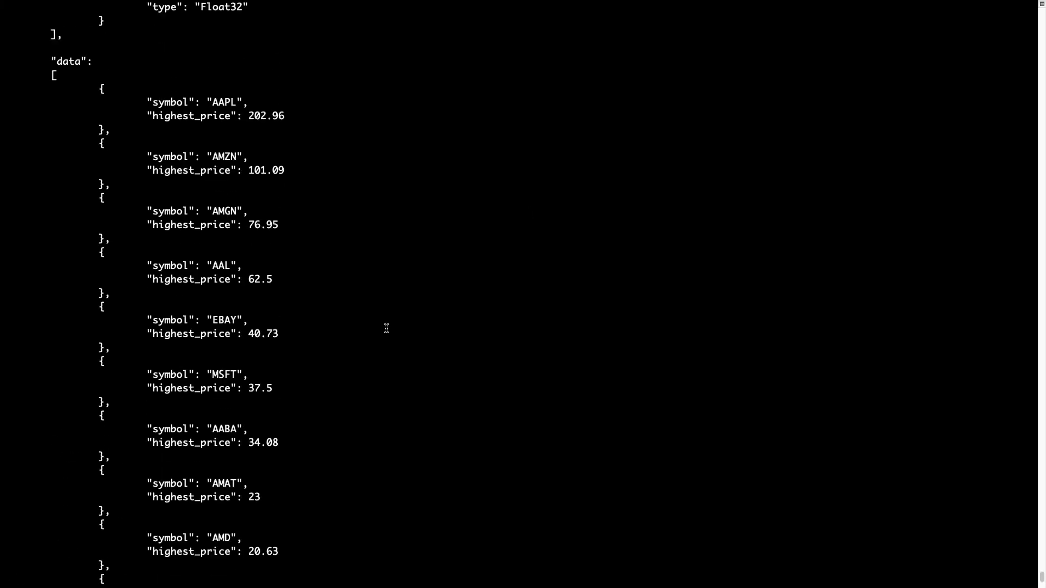
{"action": "scroll", "coordinate": [378, 278], "scroll_direction": "up", "scroll_amount": 5}
{"action": "scroll", "coordinate": [375, 342], "scroll_direction": "down", "scroll_amount": 10}
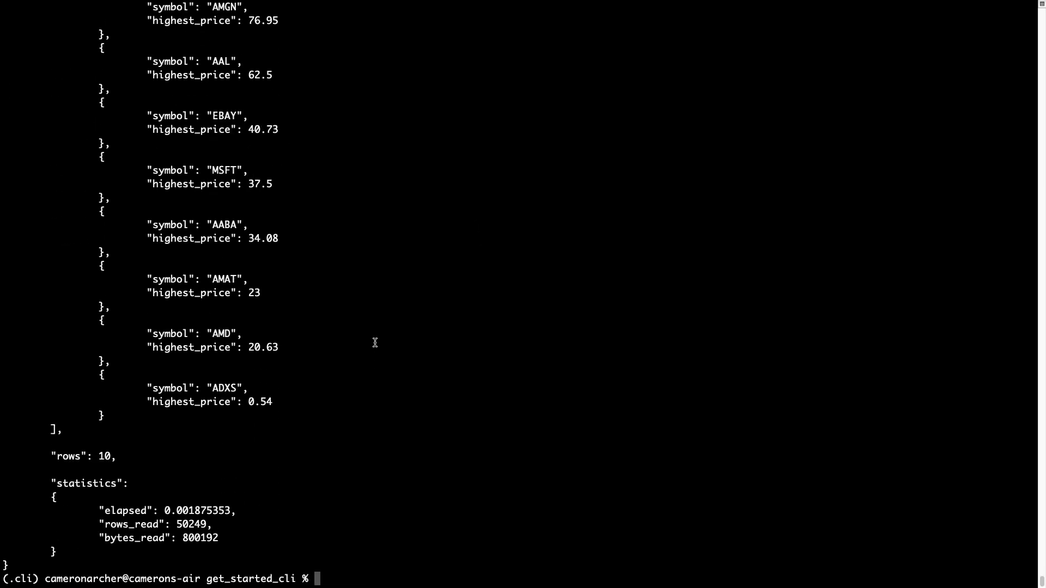